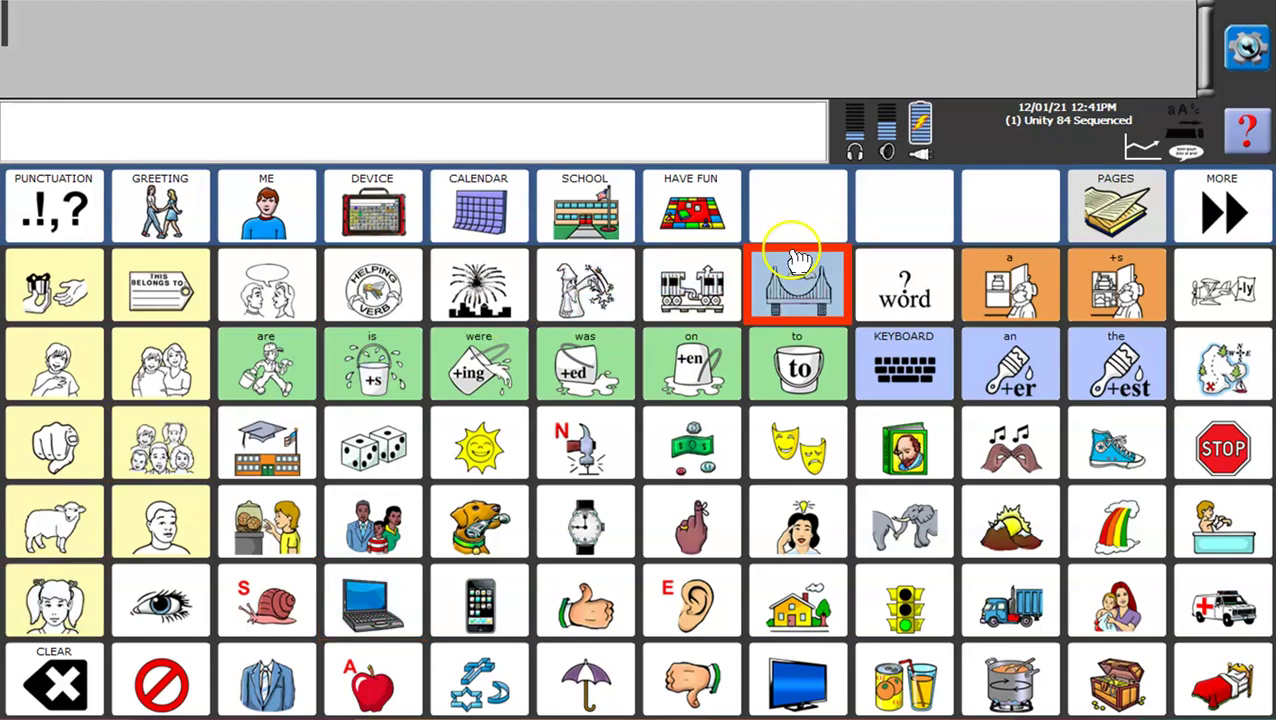
Go through the academics and leisure pages to the Notebooks page
{"action": "left_click", "coordinate": [1124, 215]}
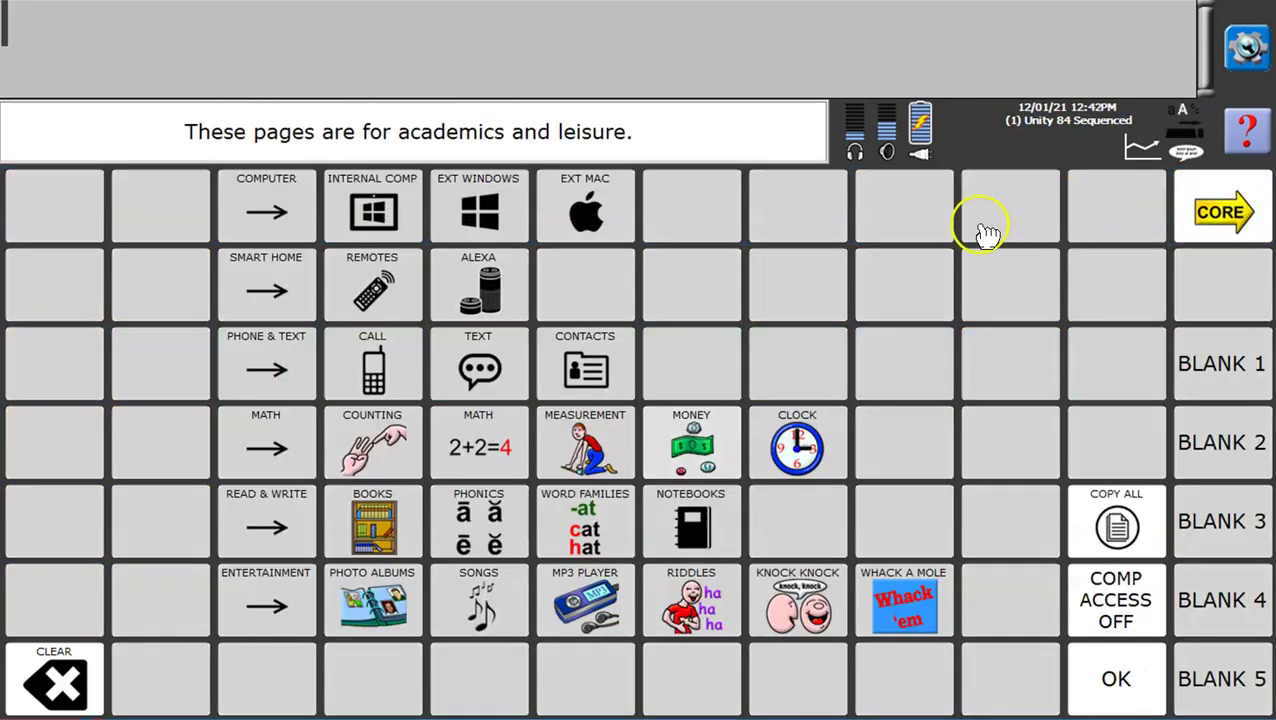
{"action": "left_click", "coordinate": [716, 538]}
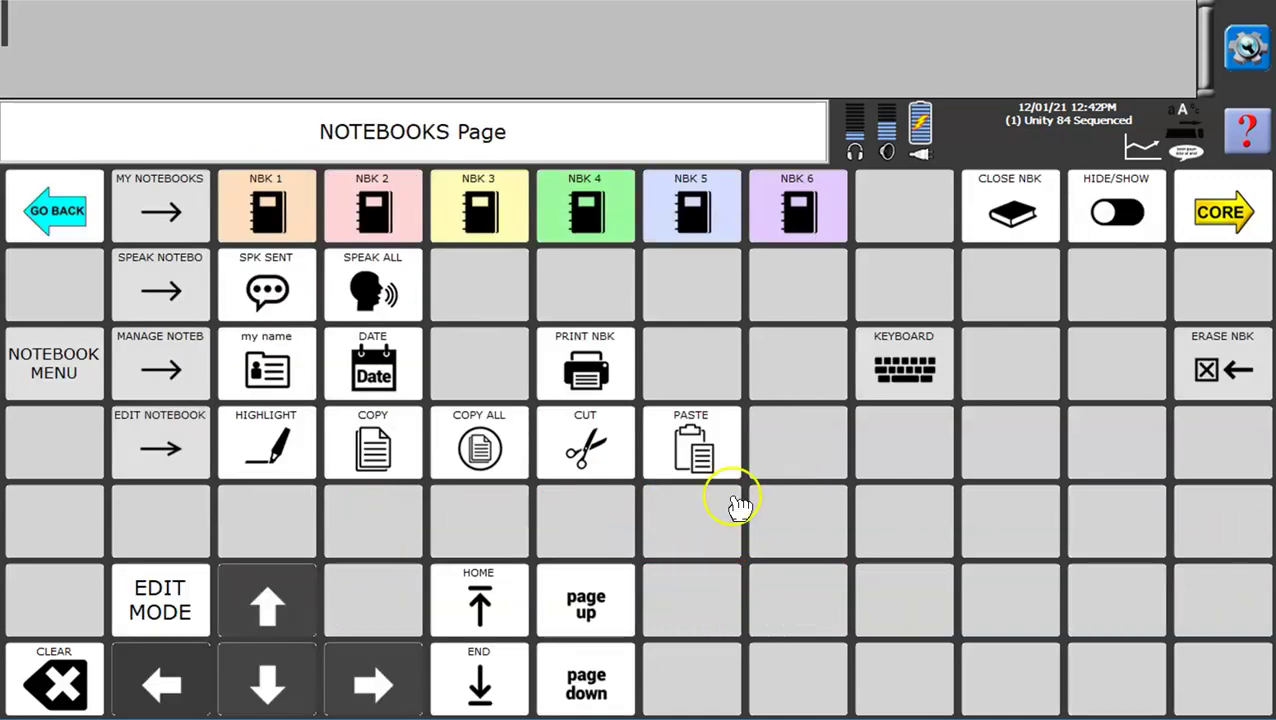
{"action": "left_click", "coordinate": [262, 205]}
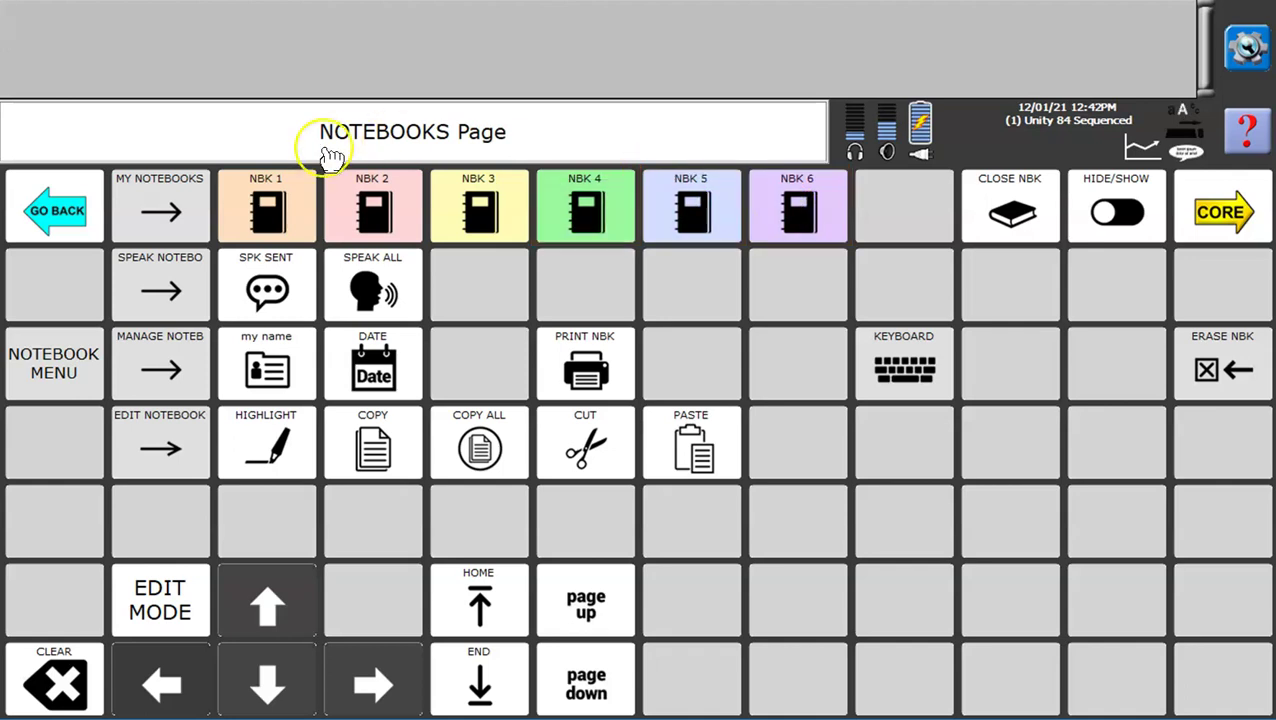
Open notebook 1 on the Notebooks page
{"action": "left_click", "coordinate": [281, 205]}
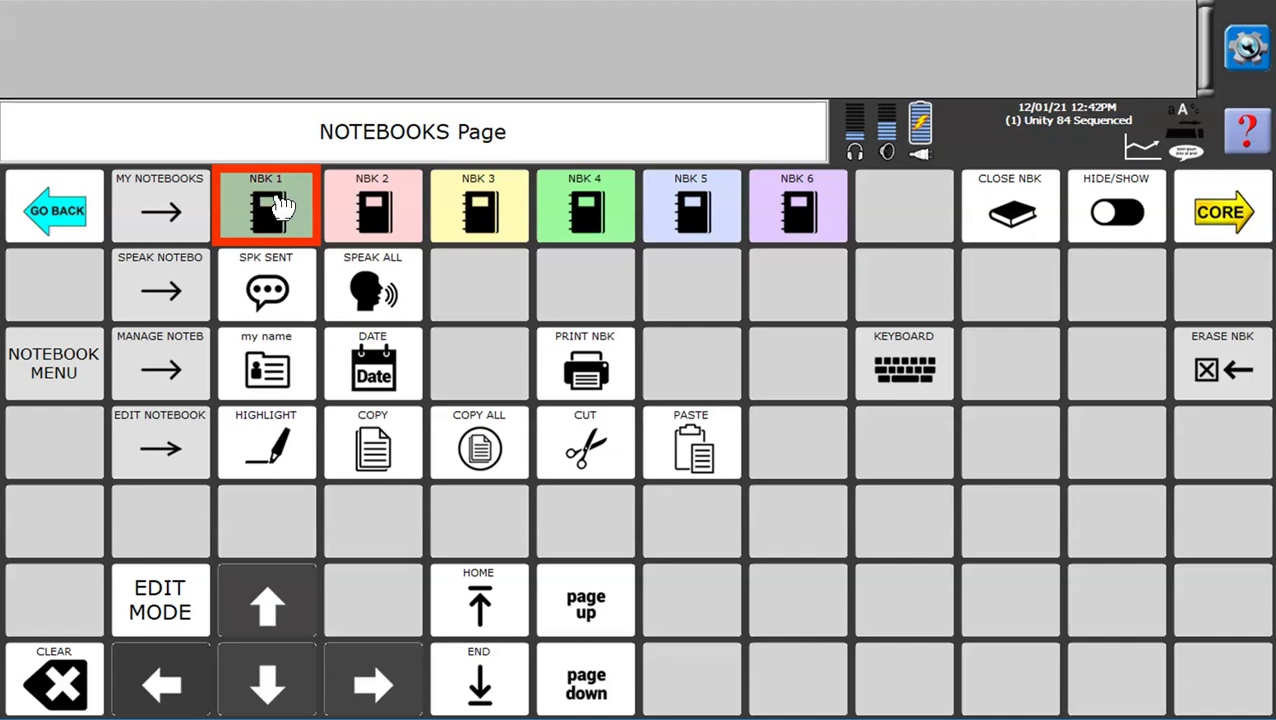
{"action": "left_click", "coordinate": [412, 268]}
{"action": "left_click", "coordinate": [274, 210]}
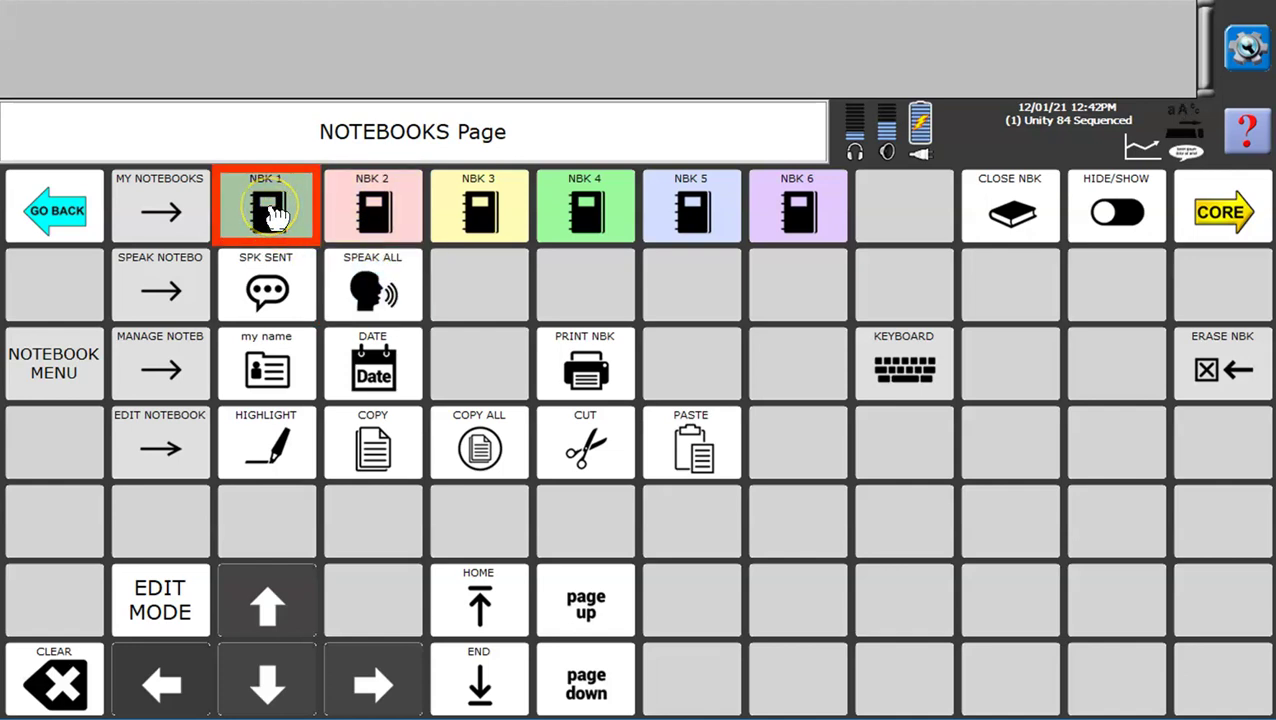
{"action": "left_click", "coordinate": [270, 95]}
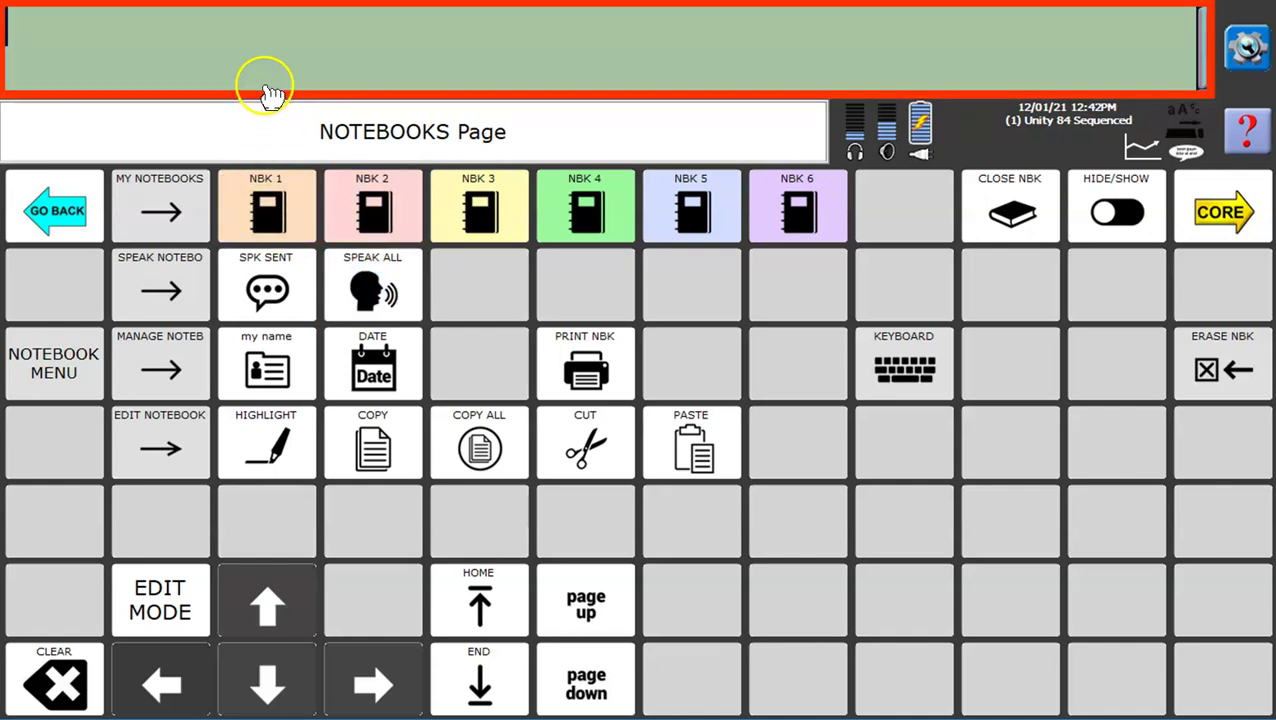
{"action": "left_click", "coordinate": [277, 208]}
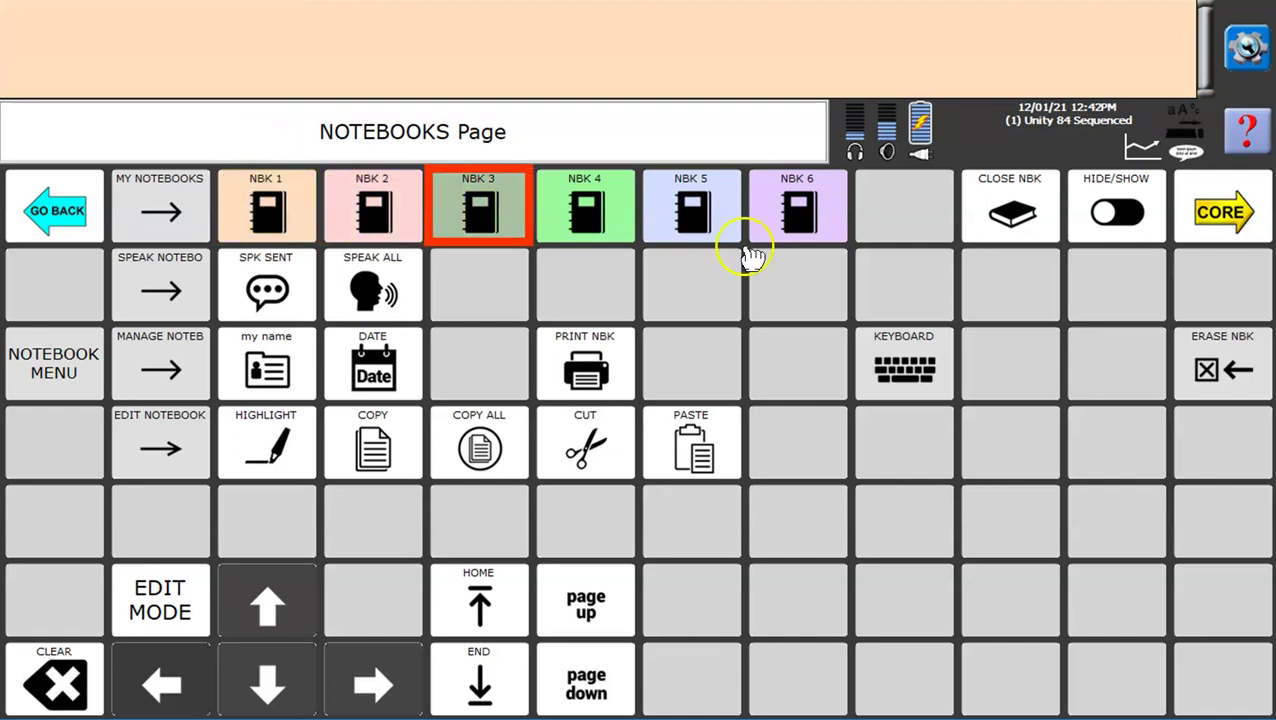
Close notebook 1, open notebook 2, and return to the core board
{"action": "left_click", "coordinate": [1013, 215]}
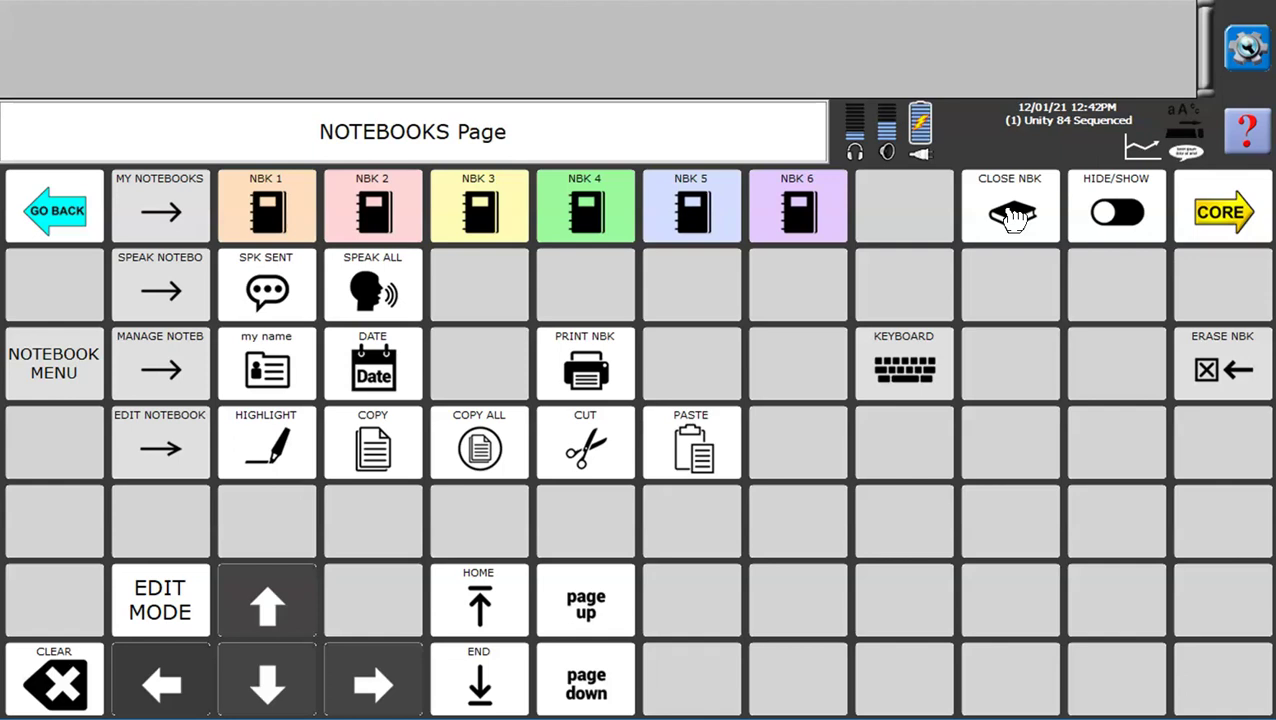
{"action": "left_click", "coordinate": [368, 222]}
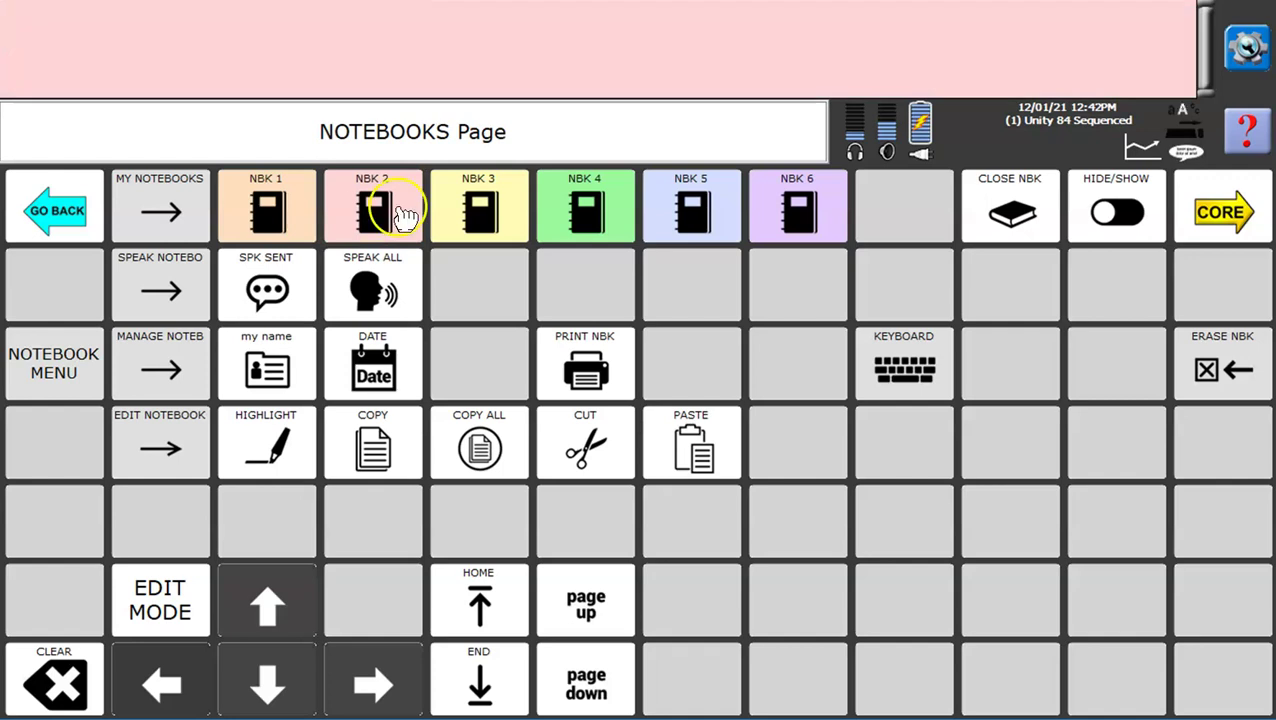
{"action": "left_click", "coordinate": [1228, 210]}
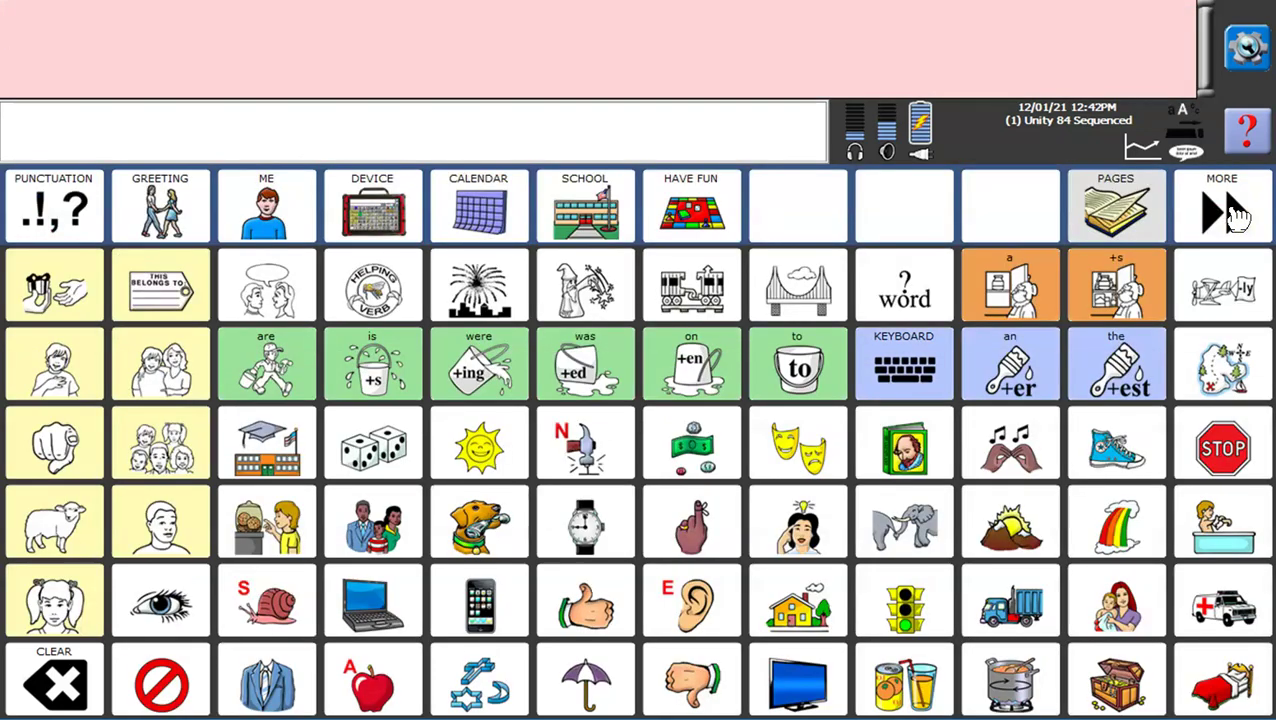
Build 'On the weekend I' in notebook 2, taking weekend from the calendar words
{"action": "mouse_move", "coordinate": [296, 302]}
{"action": "left_mouse_down"}
{"action": "mouse_move", "coordinate": [305, 313]}
{"action": "mouse_move", "coordinate": [219, 361]}
{"action": "mouse_move", "coordinate": [179, 425]}
{"action": "mouse_move", "coordinate": [273, 387]}
{"action": "mouse_move", "coordinate": [684, 365]}
{"action": "mouse_move", "coordinate": [697, 378]}
{"action": "left_mouse_up"}
{"action": "left_click_drag", "start_coordinate": [780, 366], "coordinate": [1140, 372]}
{"action": "left_click_drag", "start_coordinate": [691, 520], "coordinate": [585, 522]}
{"action": "left_click_drag", "start_coordinate": [266, 250], "coordinate": [188, 222]}
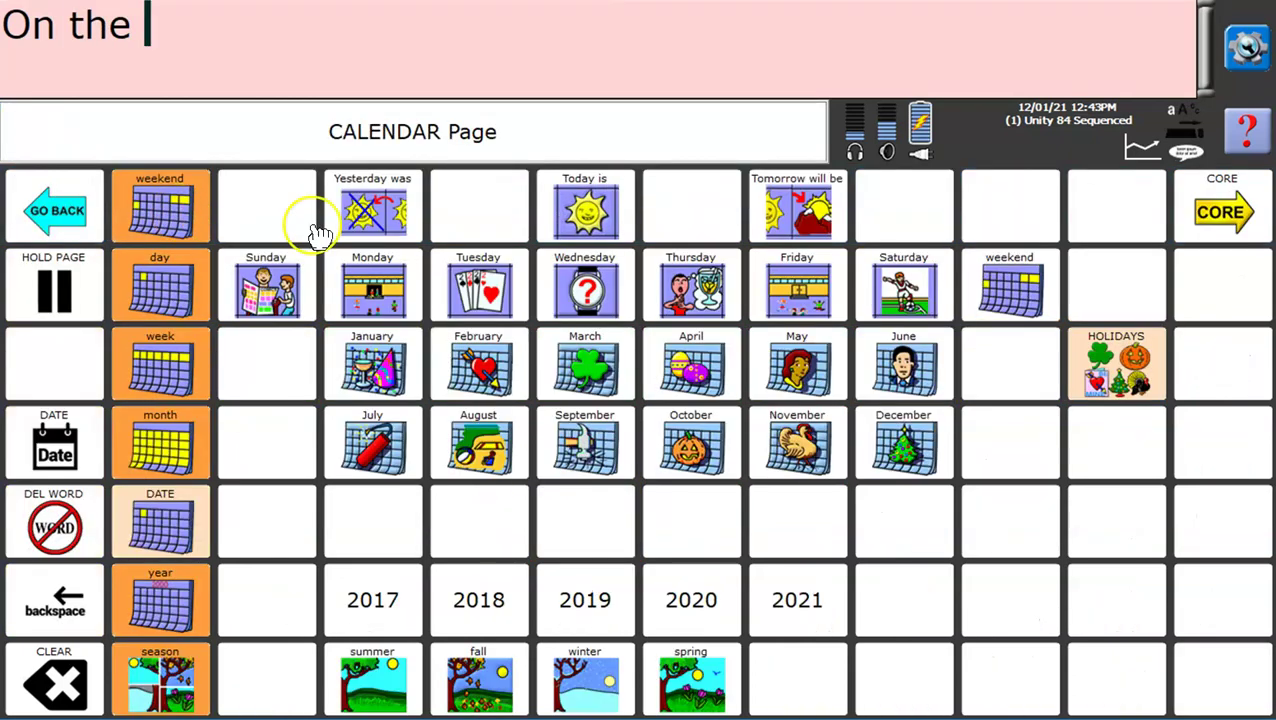
{"action": "mouse_move", "coordinate": [1020, 295]}
{"action": "left_mouse_down"}
{"action": "mouse_move", "coordinate": [1034, 307]}
{"action": "mouse_move", "coordinate": [1025, 302]}
{"action": "left_mouse_up"}
{"action": "mouse_move", "coordinate": [266, 440]}
{"action": "left_mouse_down"}
{"action": "mouse_move", "coordinate": [120, 390]}
{"action": "mouse_move", "coordinate": [40, 400]}
{"action": "mouse_move", "coordinate": [40, 388]}
{"action": "left_mouse_up"}
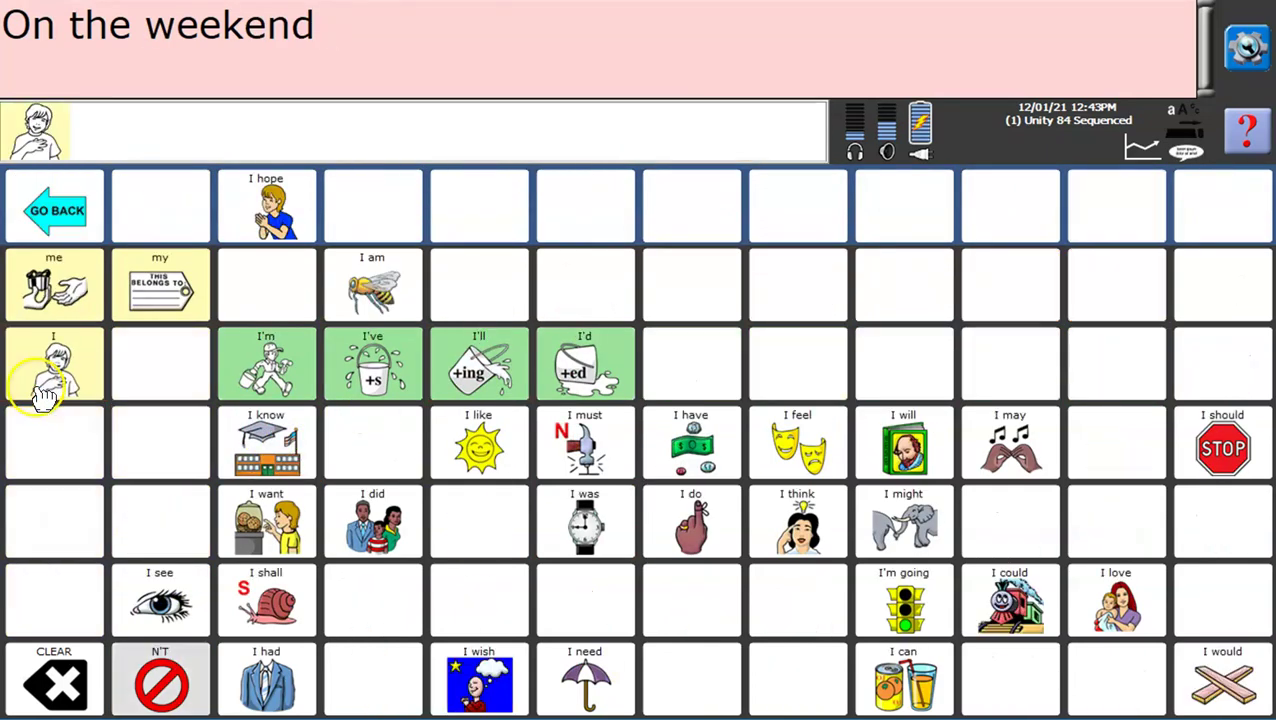
{"action": "left_click", "coordinate": [43, 385]}
Continue the sentence with 'went to the beach', using the go forms and nature words
{"action": "left_click", "coordinate": [904, 600]}
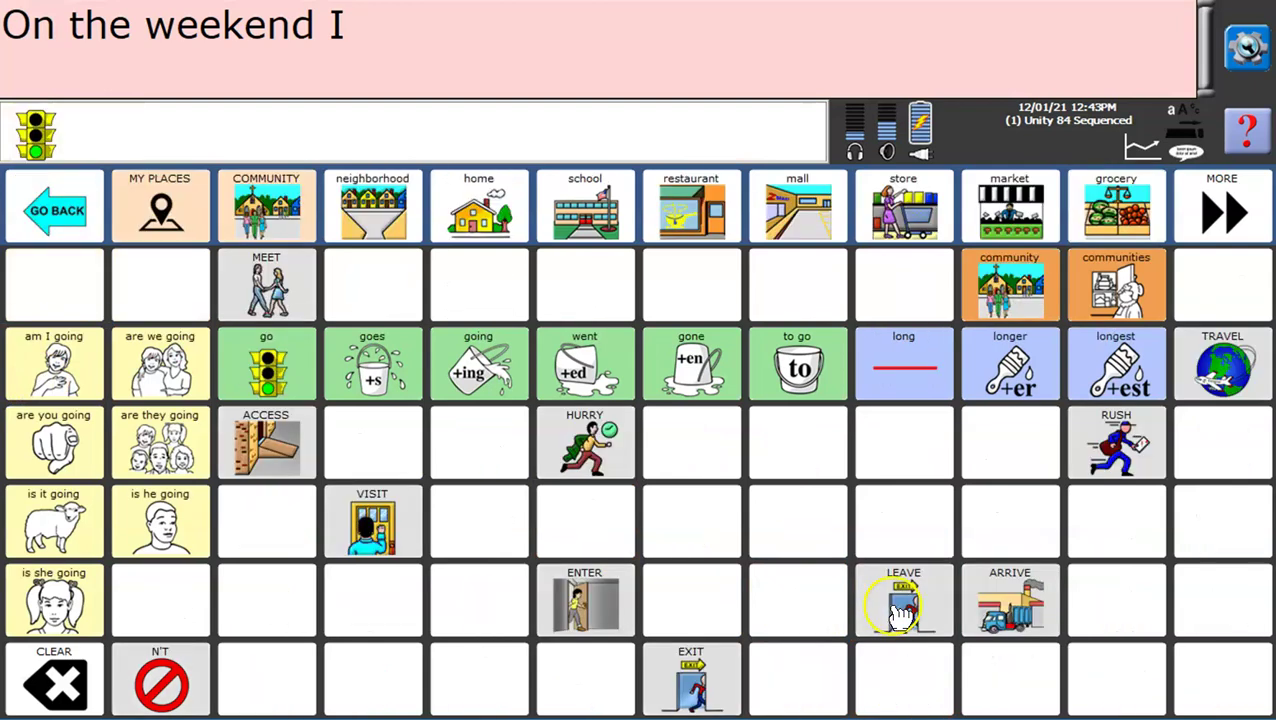
{"action": "left_click", "coordinate": [578, 364]}
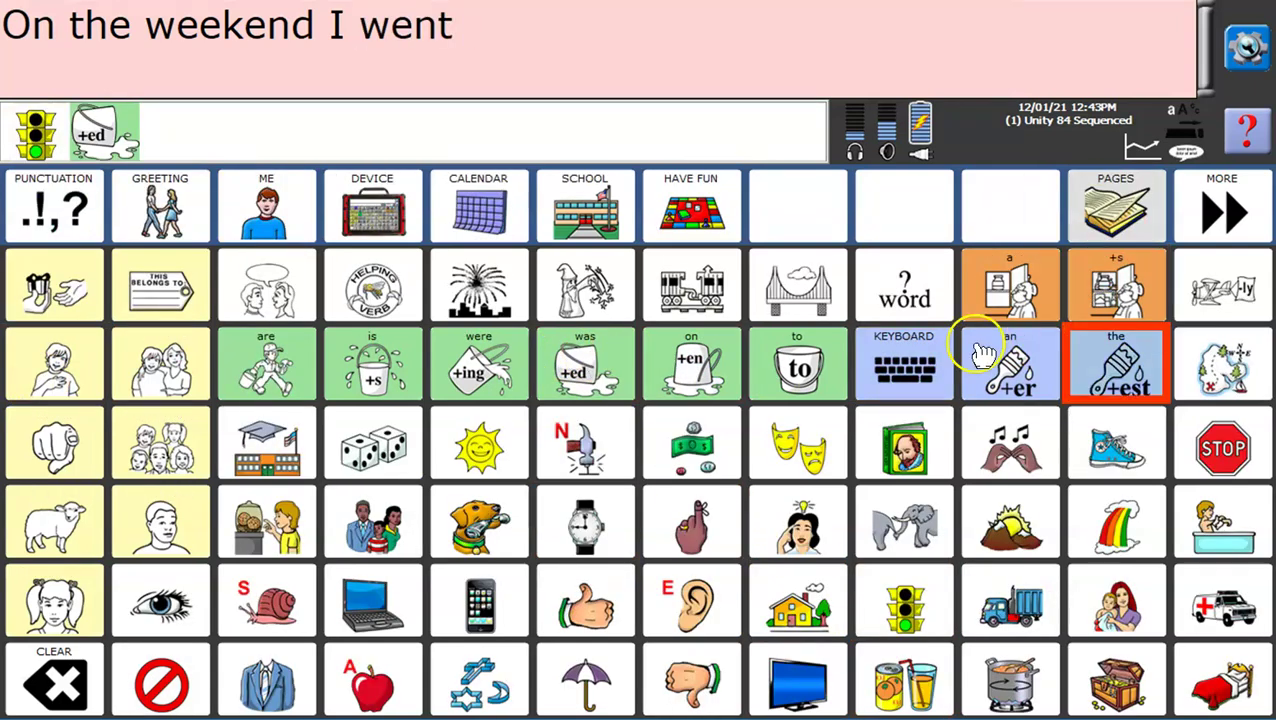
{"action": "left_click", "coordinate": [780, 373]}
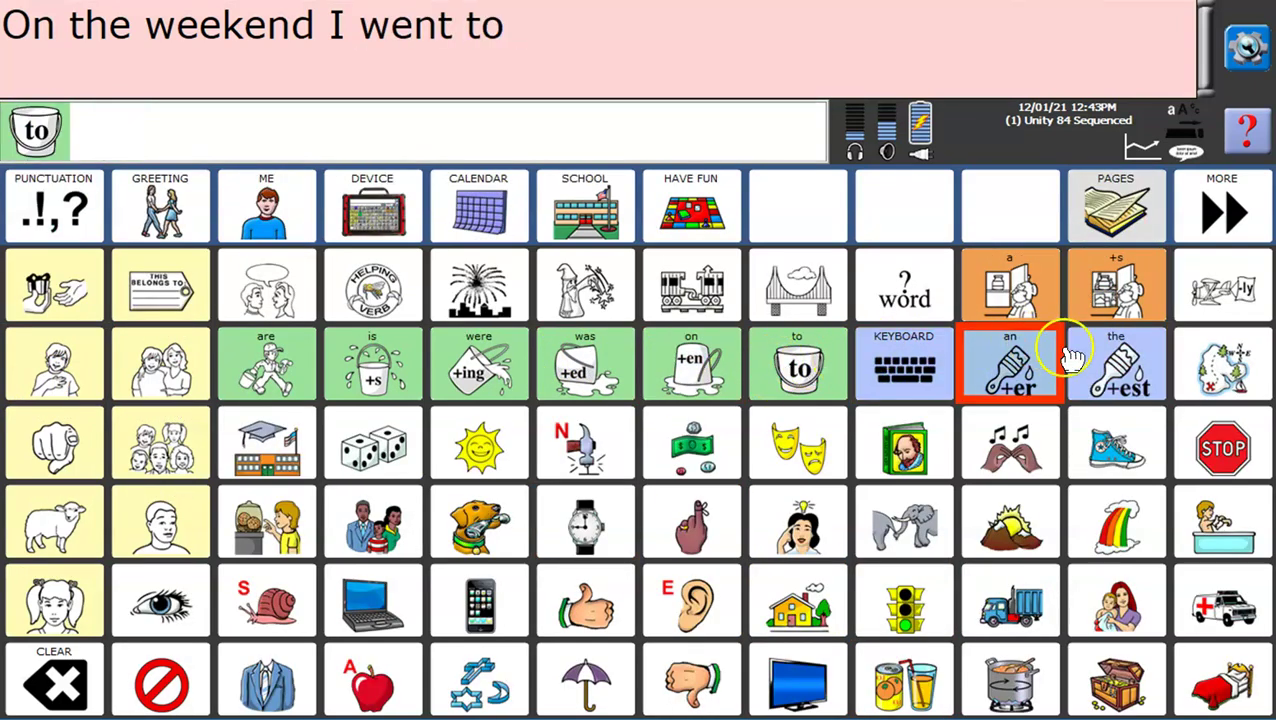
{"action": "left_click", "coordinate": [1098, 362]}
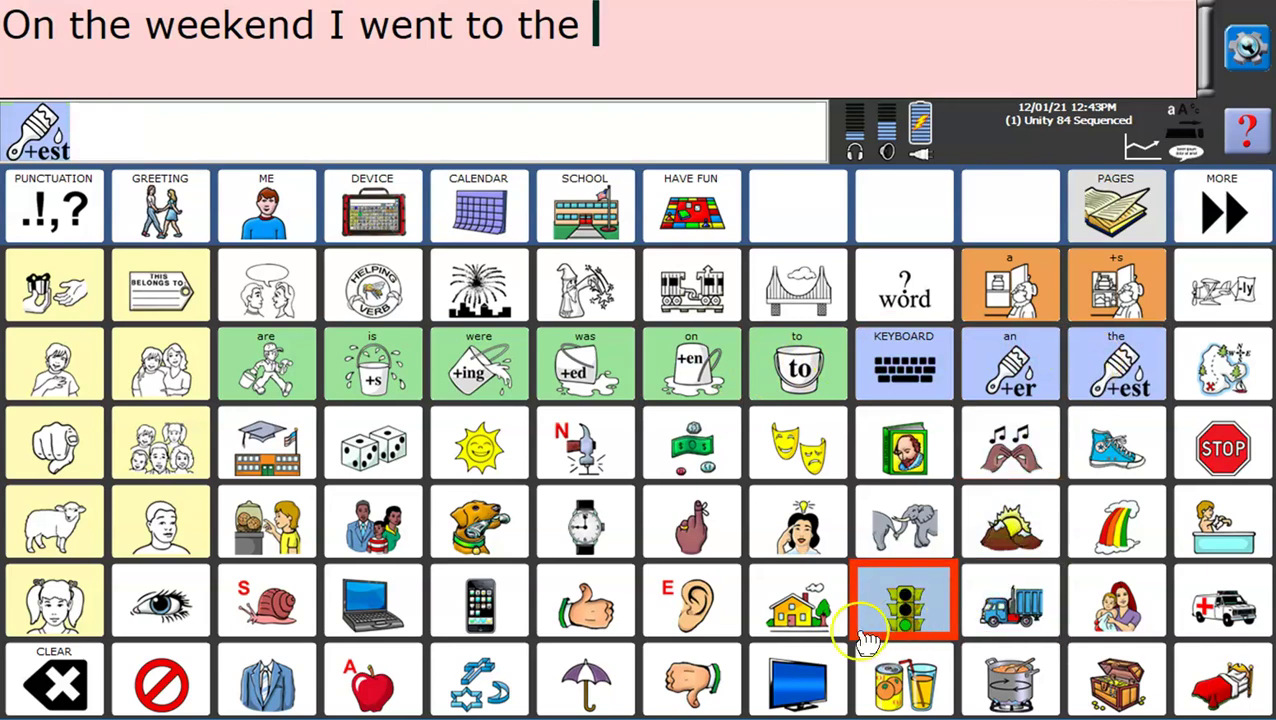
{"action": "left_click", "coordinate": [1010, 545]}
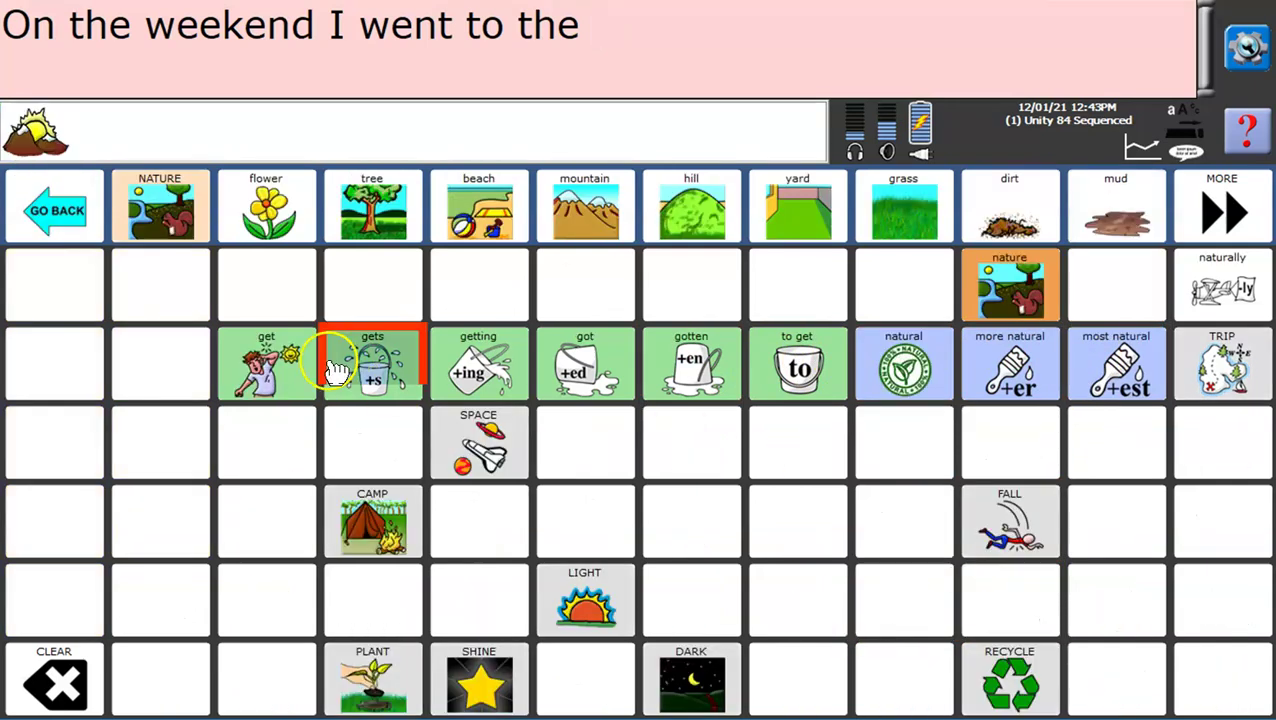
{"action": "left_click", "coordinate": [191, 218]}
{"action": "left_click", "coordinate": [266, 600]}
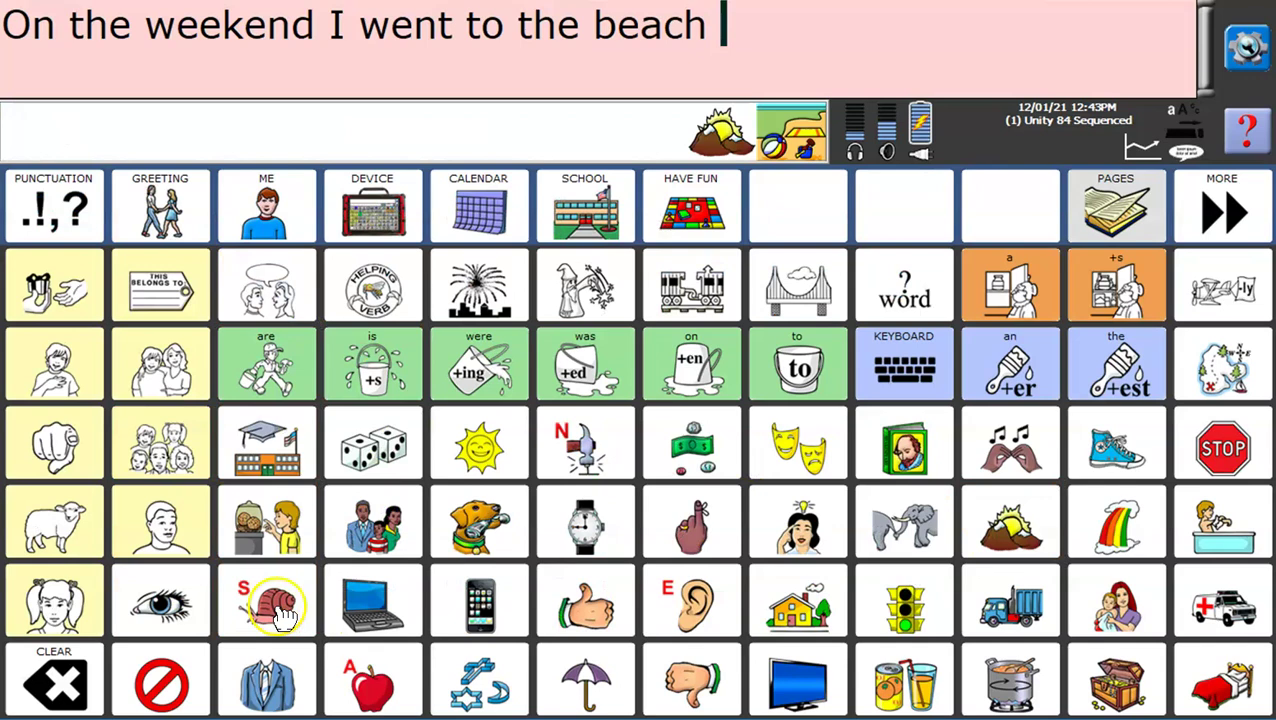
End the sentence with a SMART period and return to the main categories
{"action": "left_click", "coordinate": [60, 210]}
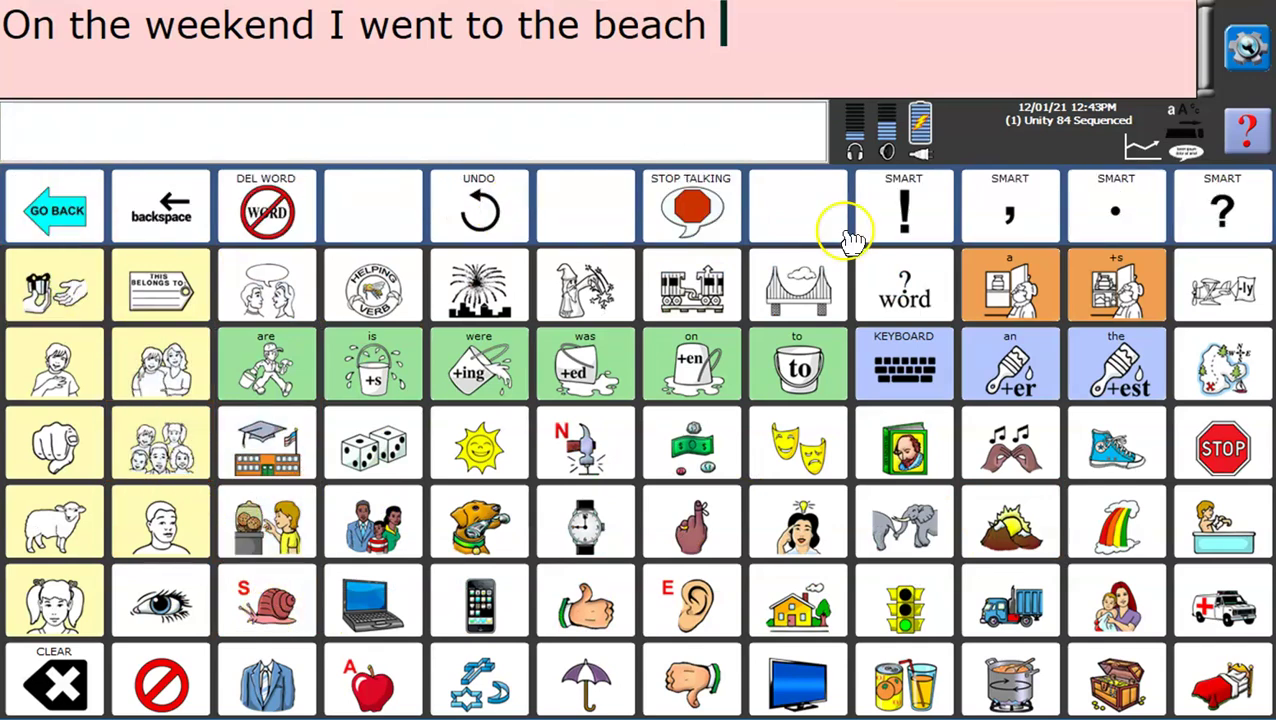
{"action": "left_click", "coordinate": [1120, 225]}
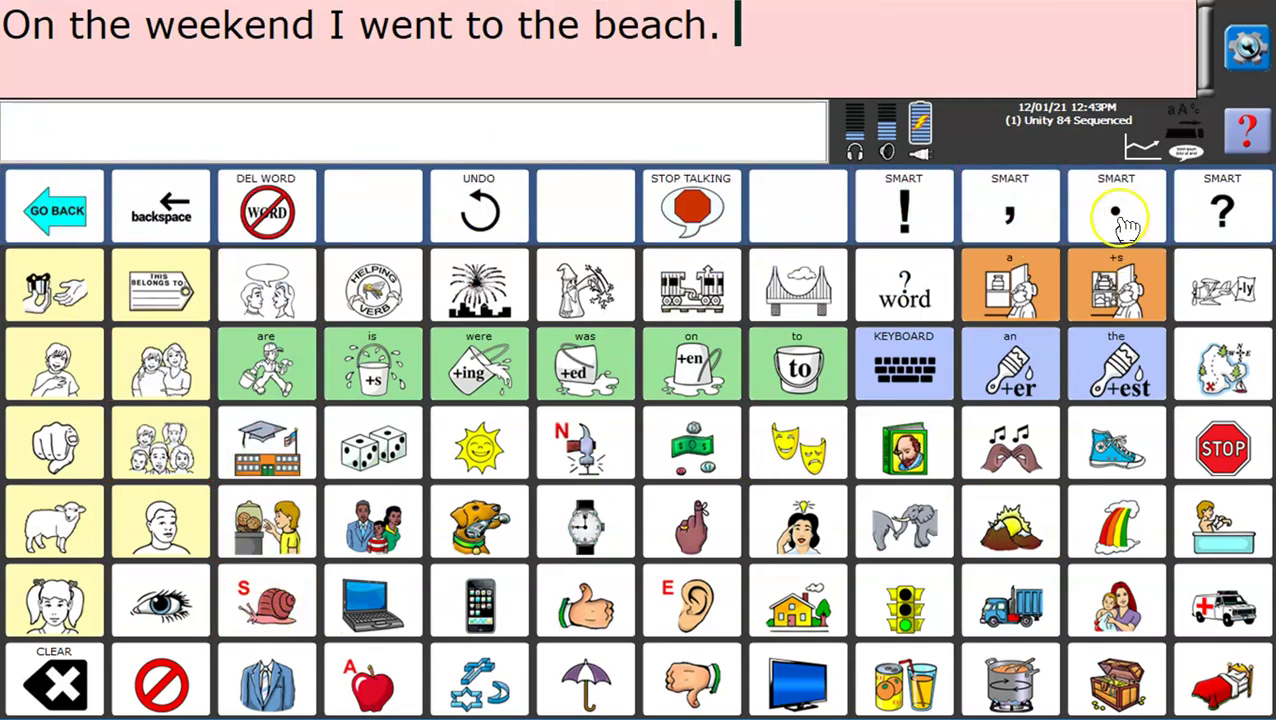
{"action": "left_click", "coordinate": [60, 228]}
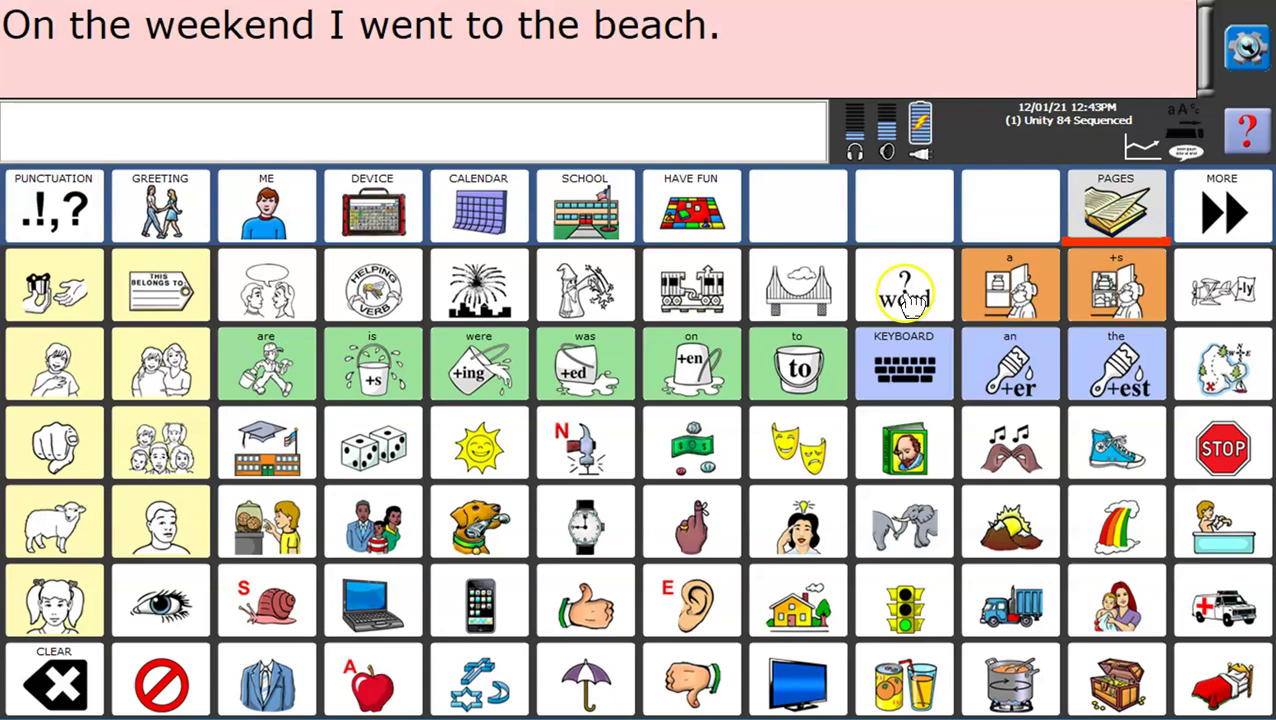
Show that CLEAR leaves the beach sentence in place, then reach the Notebooks page
{"action": "left_click", "coordinate": [86, 683]}
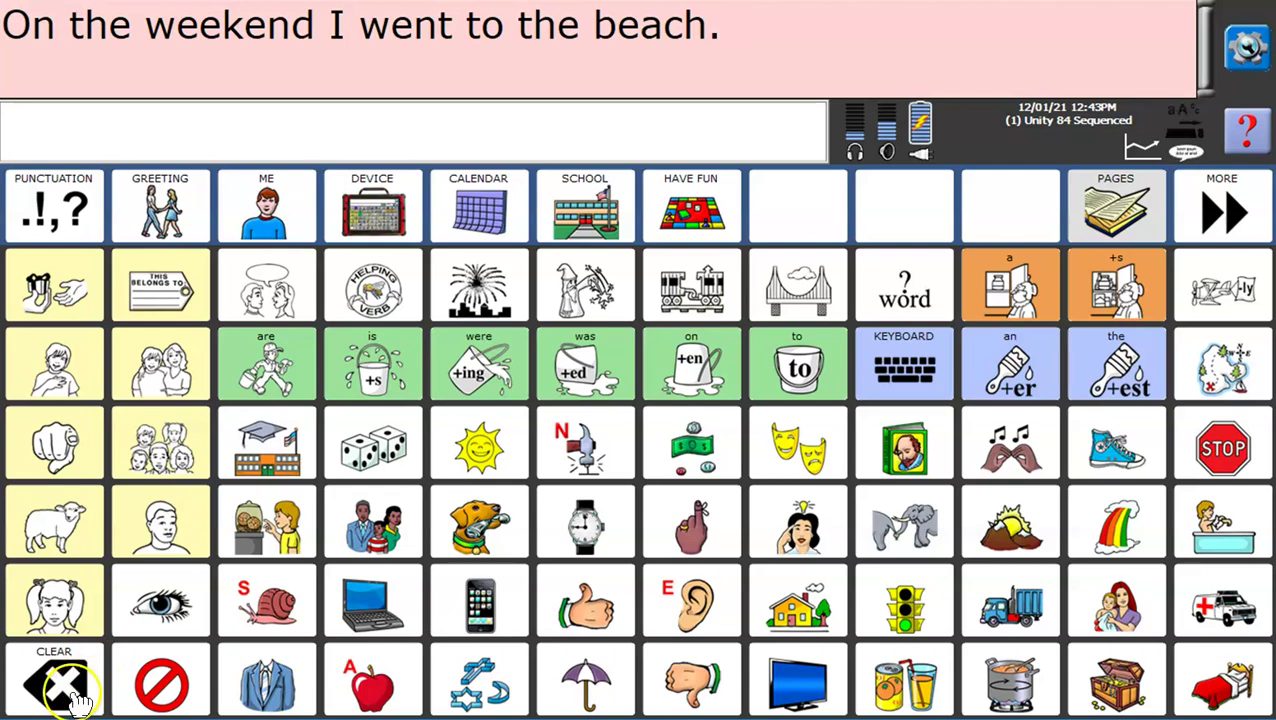
{"action": "left_click", "coordinate": [222, 112]}
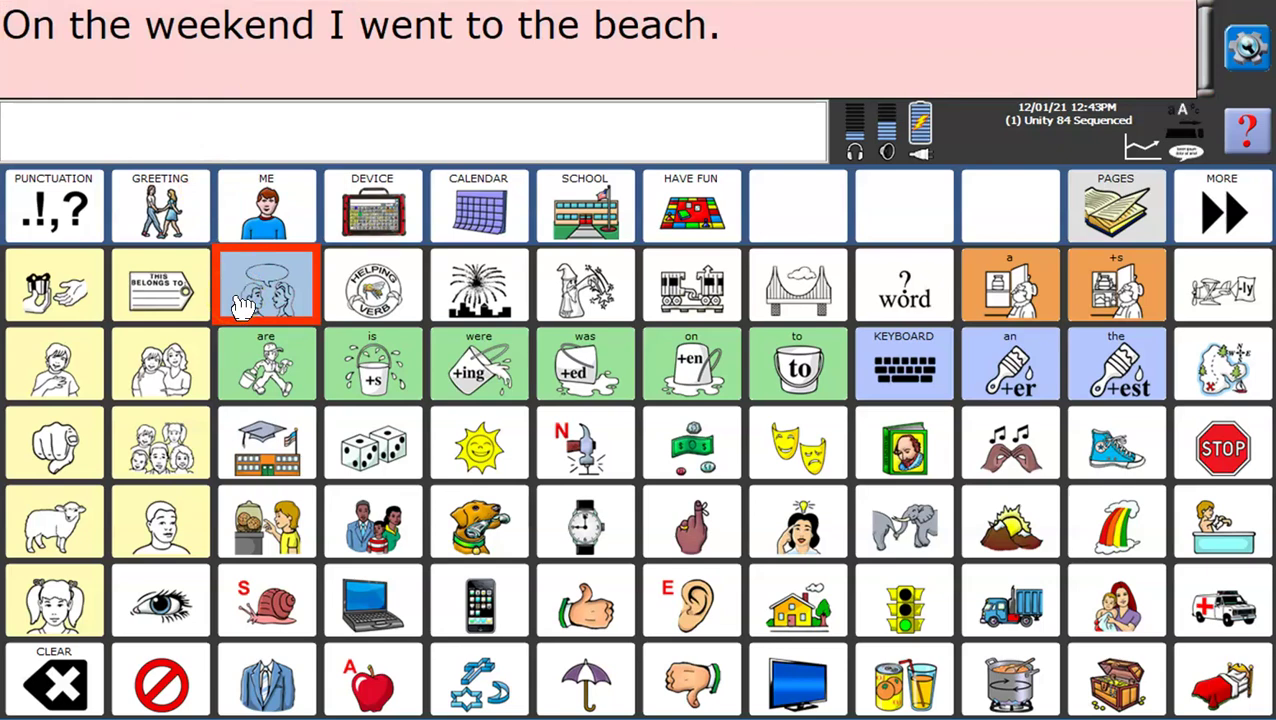
{"action": "left_click", "coordinate": [152, 612]}
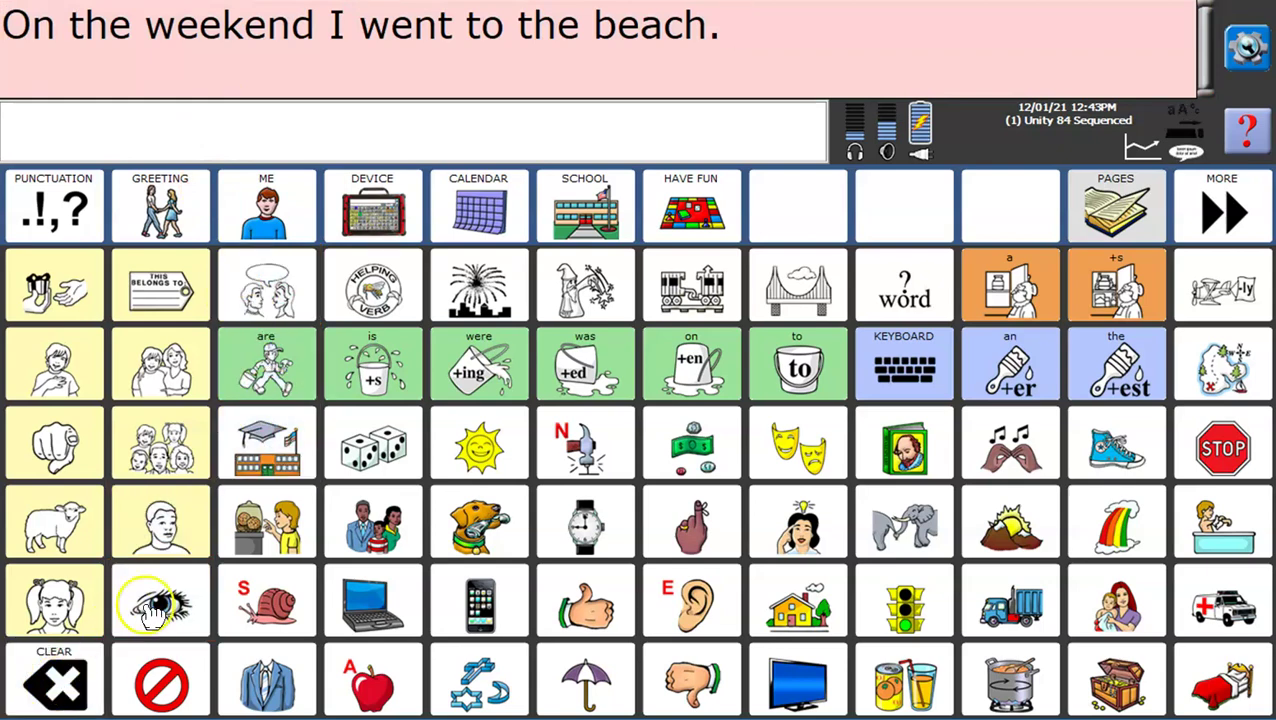
{"action": "left_click", "coordinate": [1180, 202]}
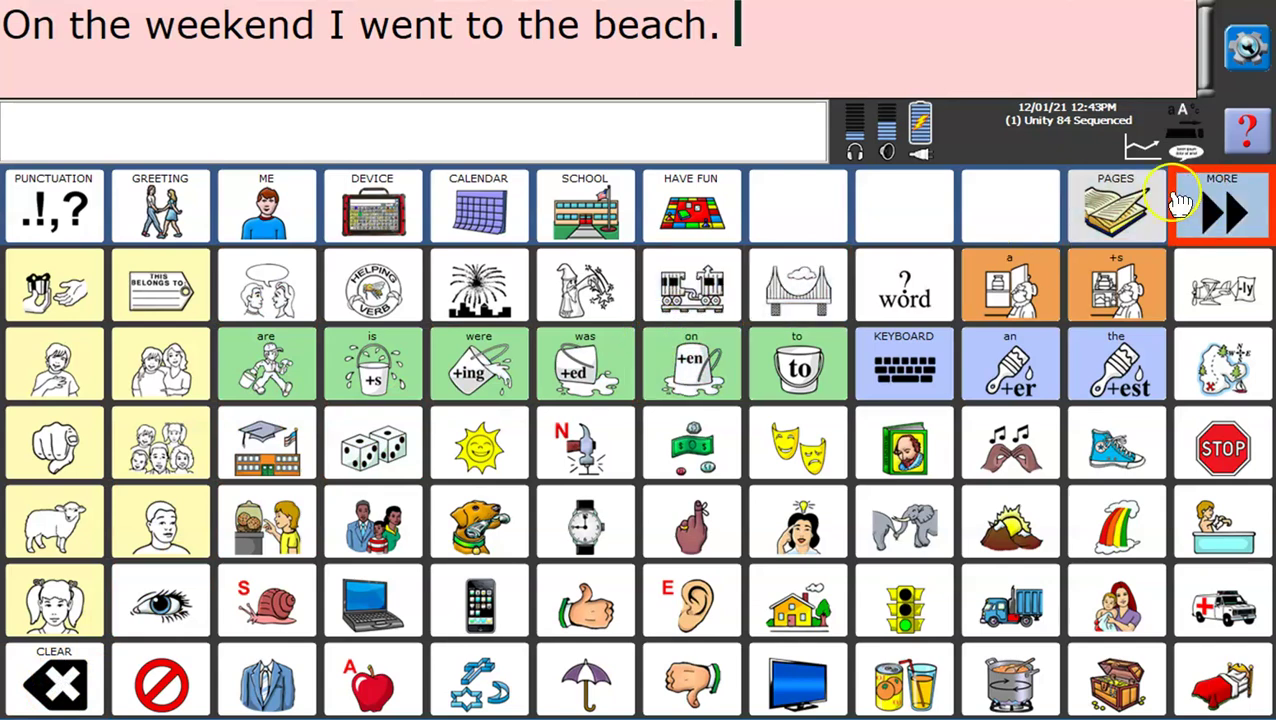
{"action": "left_click", "coordinate": [1117, 199]}
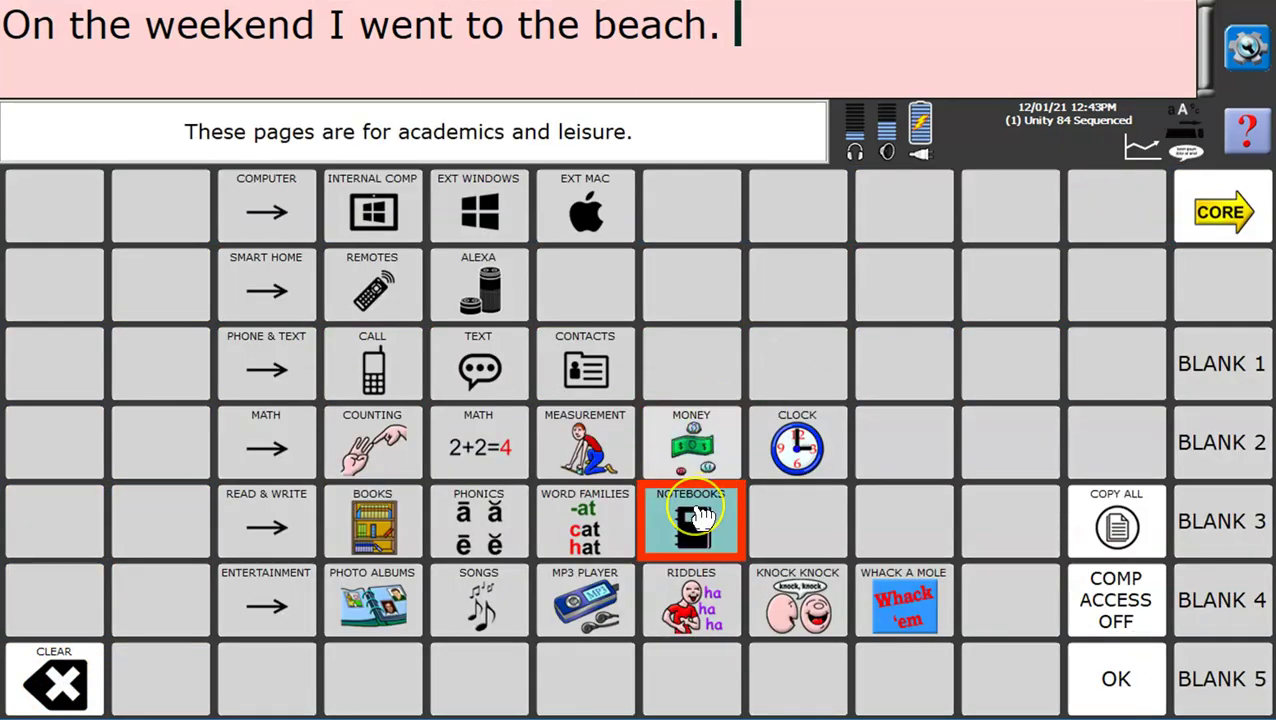
{"action": "left_click", "coordinate": [700, 516]}
Close notebook 2 with YES to save changes, then go back to CORE
{"action": "left_click", "coordinate": [1033, 200]}
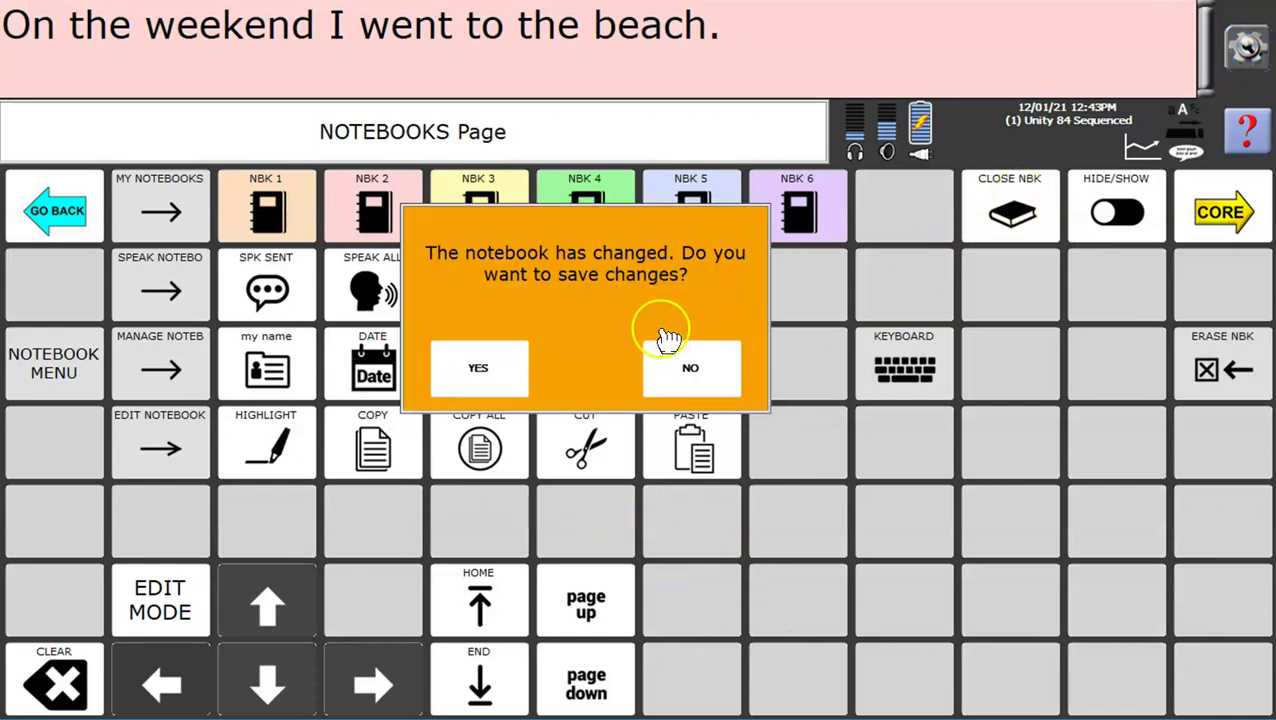
{"action": "left_click", "coordinate": [519, 372]}
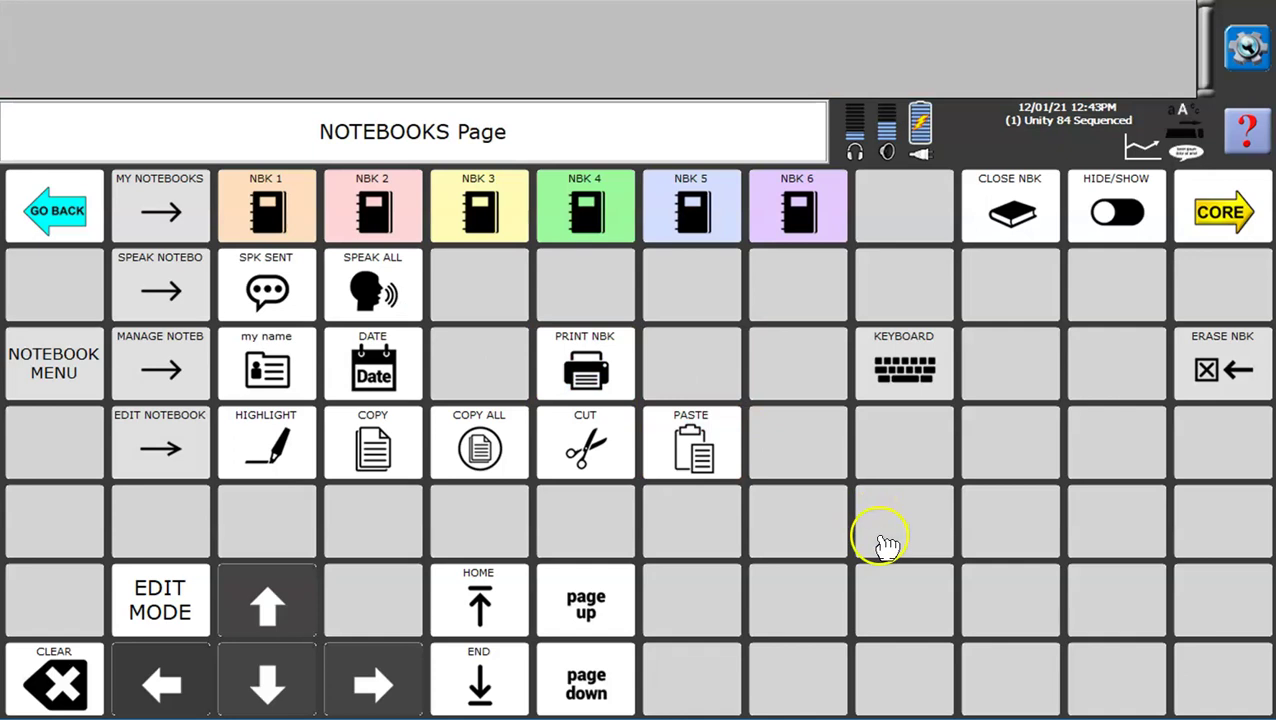
{"action": "left_click", "coordinate": [1215, 228]}
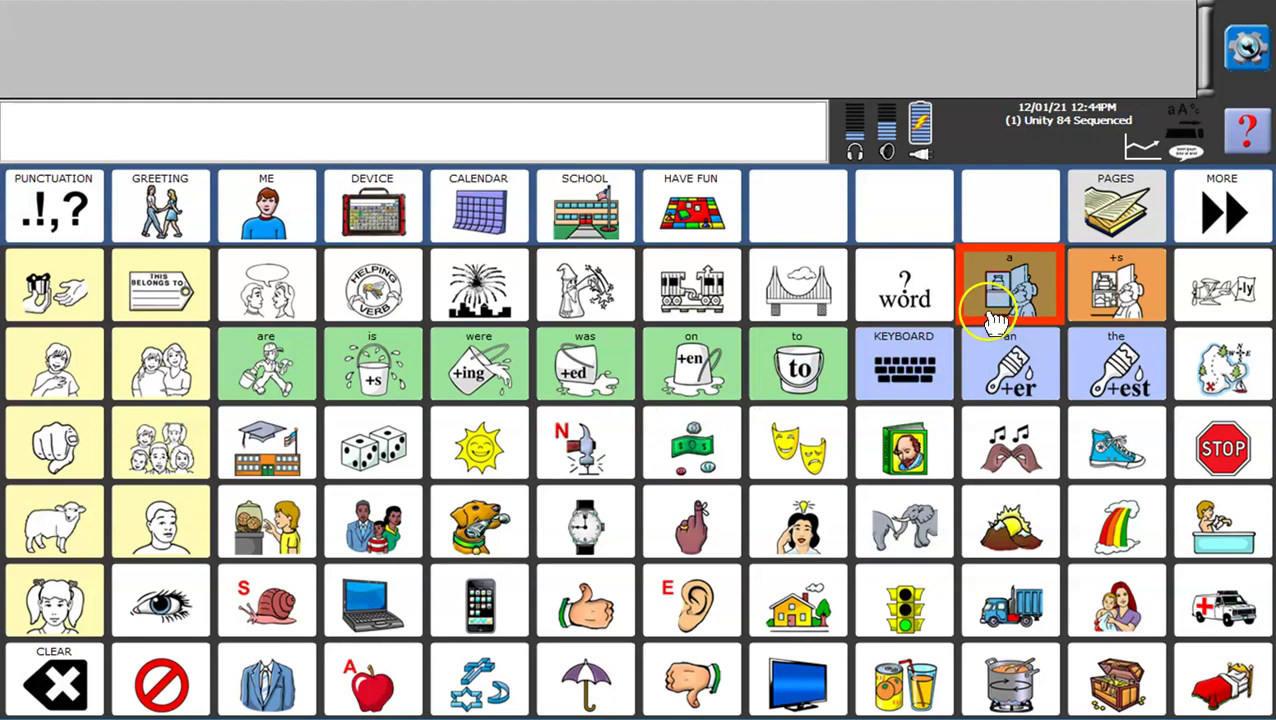
Reopen notebook 2 from PAGES and NOTEBOOKS, showing the saved beach sentence
{"action": "left_click", "coordinate": [1125, 222]}
{"action": "left_click", "coordinate": [719, 510]}
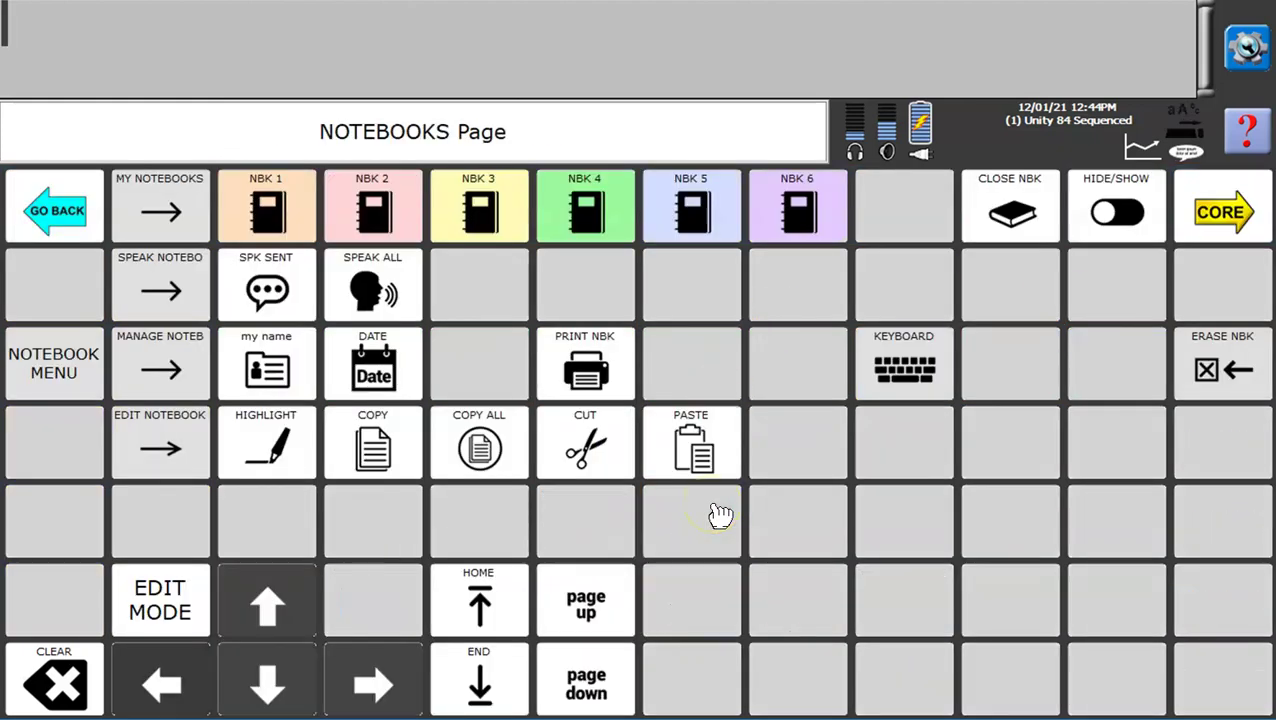
{"action": "left_click", "coordinate": [410, 218]}
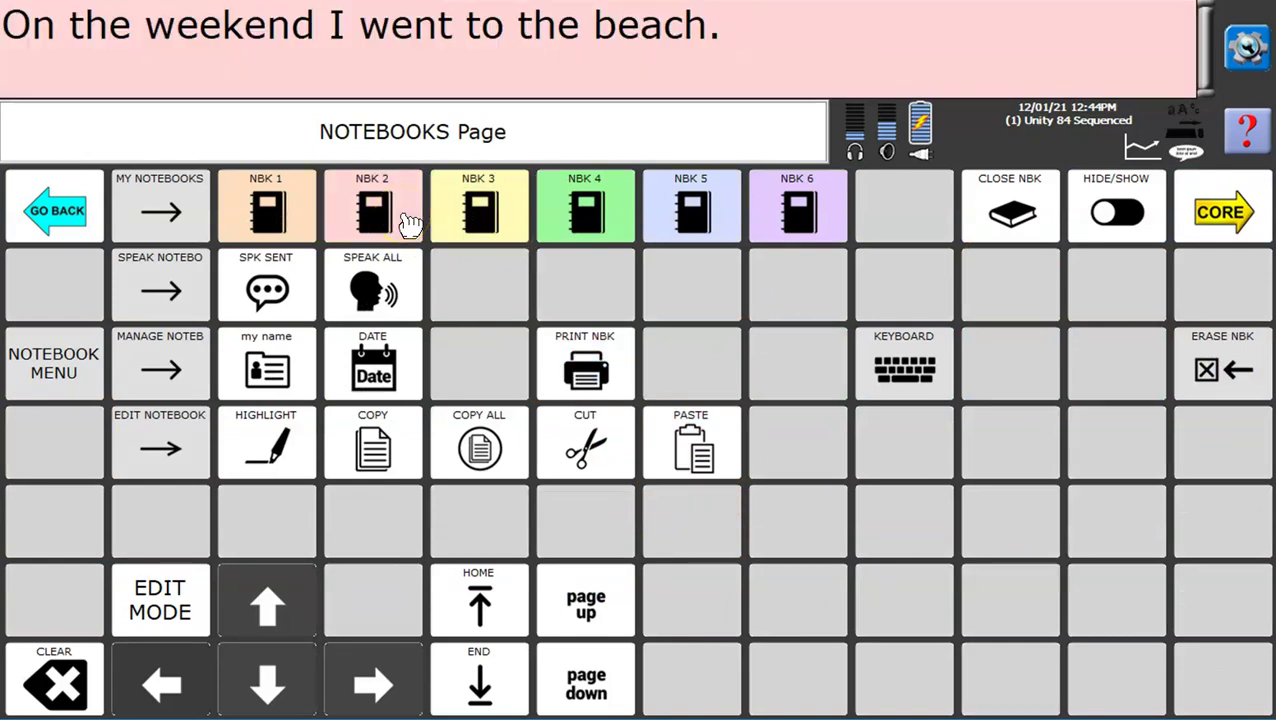
Add 'It was hot' to notebook 2 from the core board
{"action": "left_click", "coordinate": [1218, 222]}
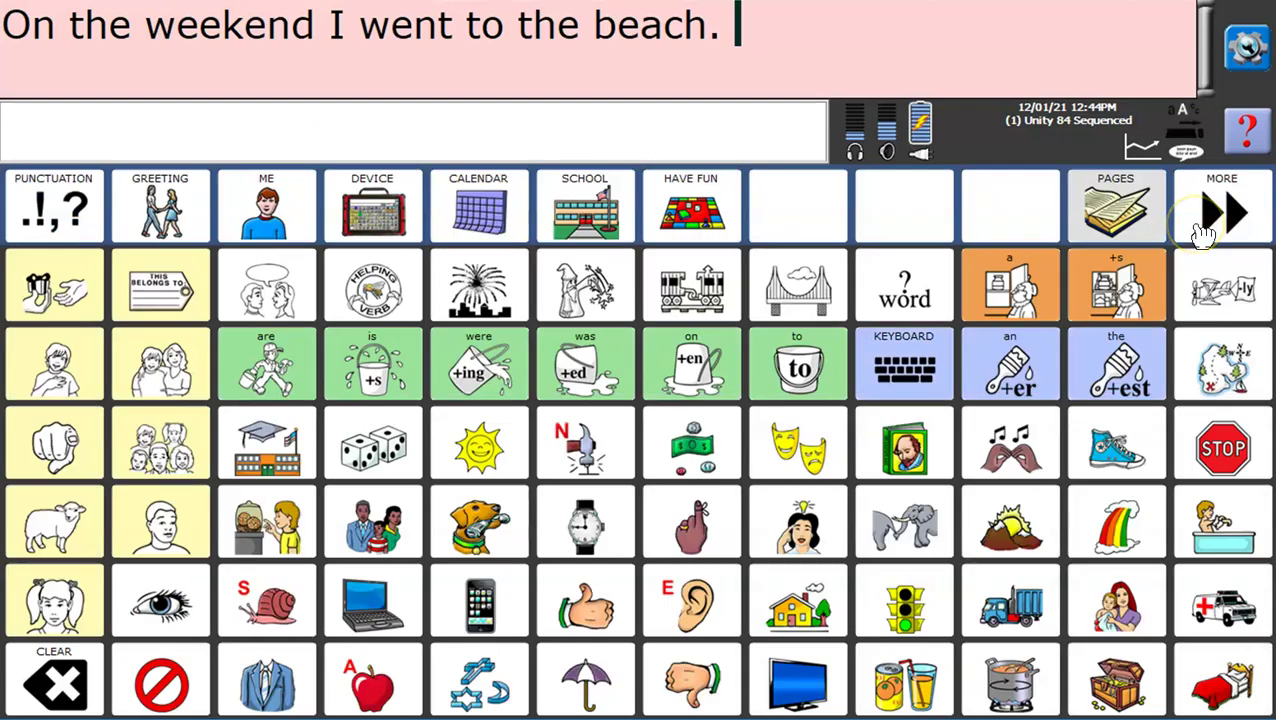
{"action": "left_click", "coordinate": [98, 525]}
{"action": "left_click", "coordinate": [98, 525]}
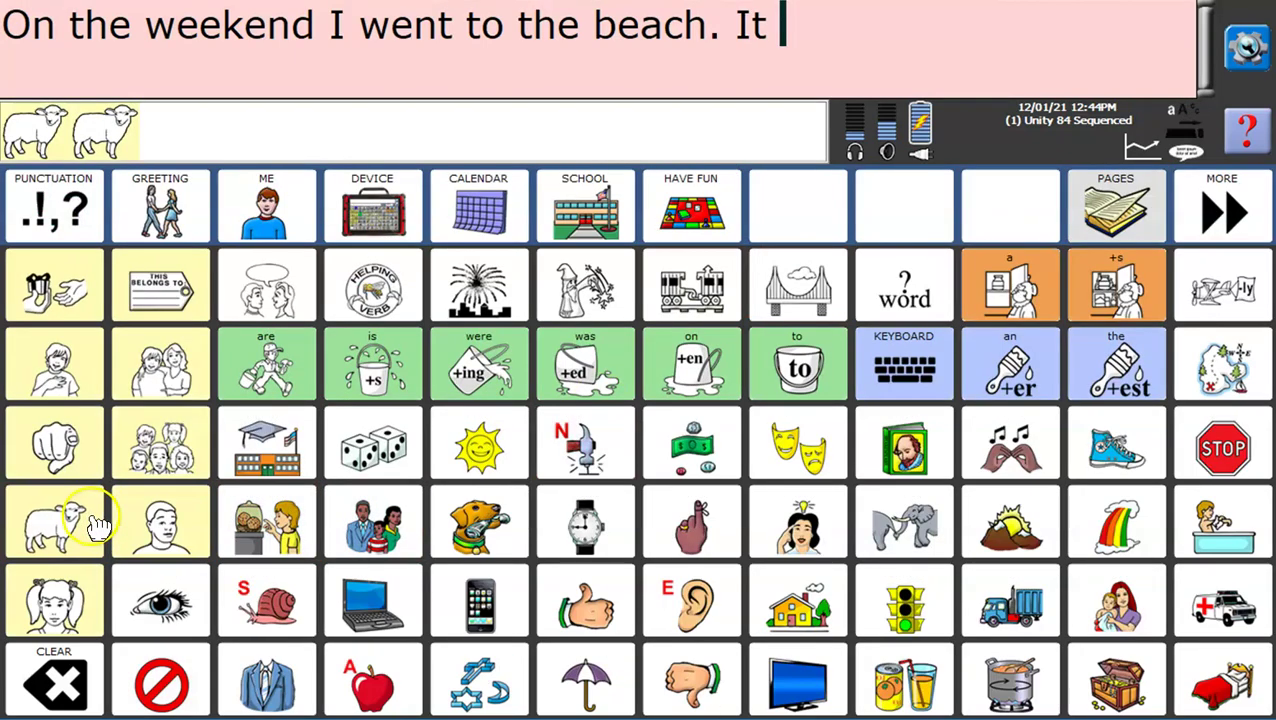
{"action": "left_click", "coordinate": [595, 372]}
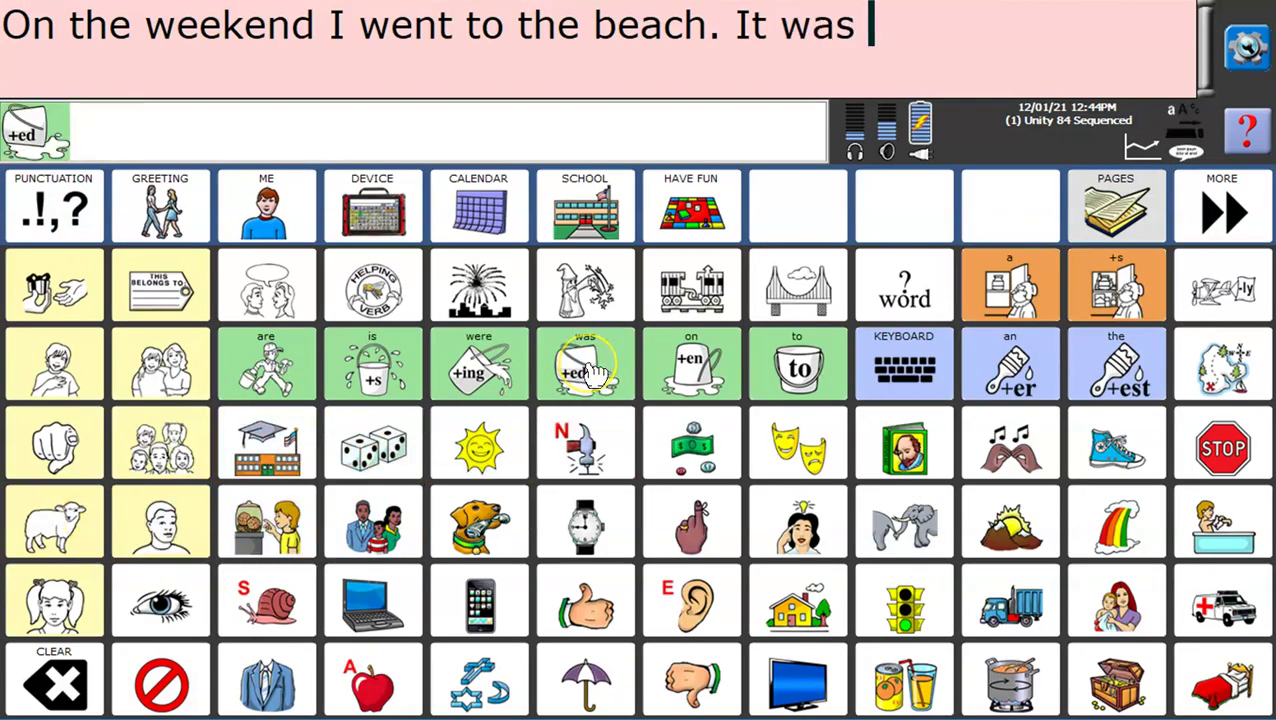
{"action": "left_click", "coordinate": [1010, 680]}
{"action": "left_click", "coordinate": [903, 365]}
Finish with a SMART exclamation mark and return to the core vocabulary page
{"action": "left_click", "coordinate": [70, 205]}
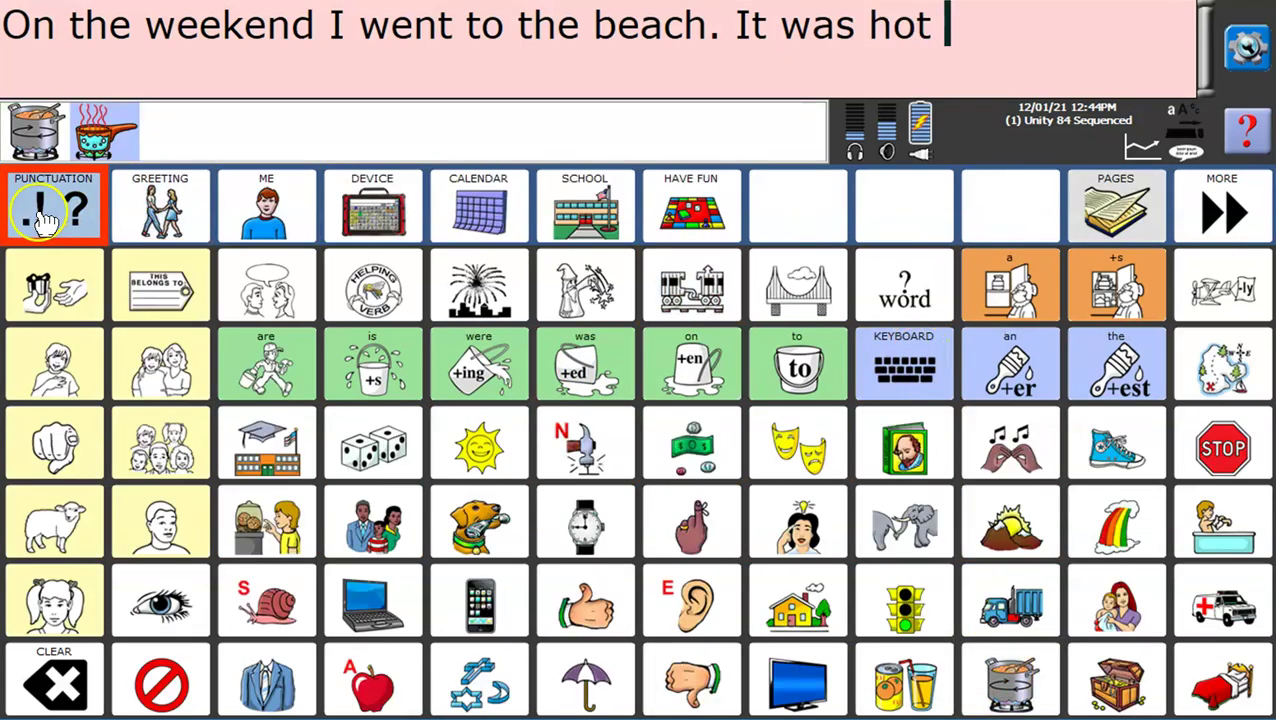
{"action": "left_click", "coordinate": [891, 205]}
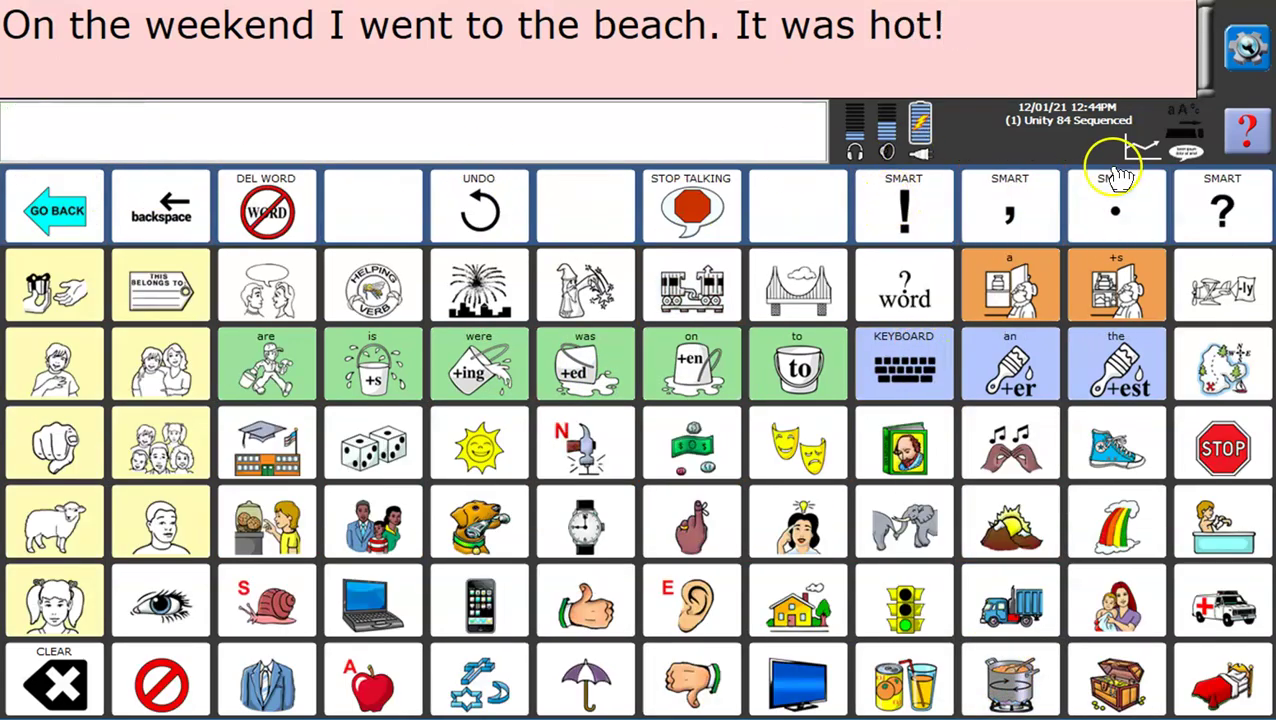
{"action": "left_click", "coordinate": [1091, 199]}
{"action": "left_click", "coordinate": [57, 210]}
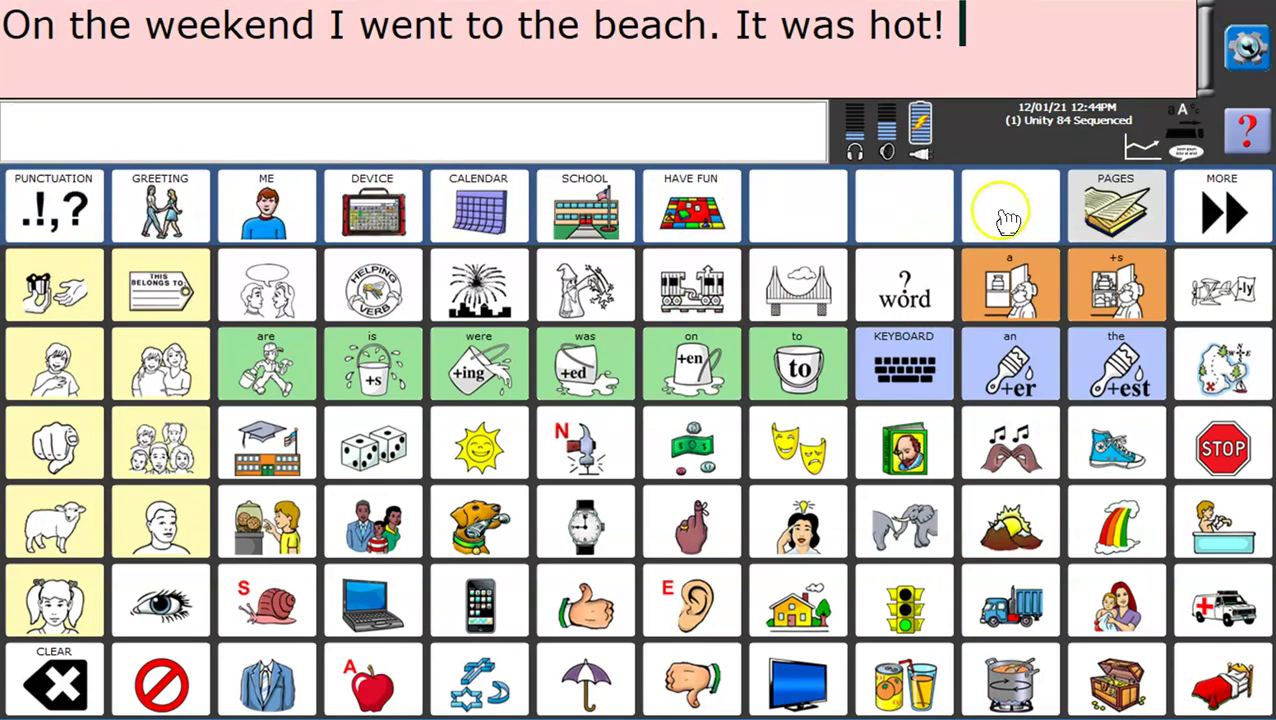
Close notebook 2 from the Notebooks page, answering YES to save the new sentence
{"action": "left_click", "coordinate": [1115, 220]}
{"action": "left_click", "coordinate": [712, 528]}
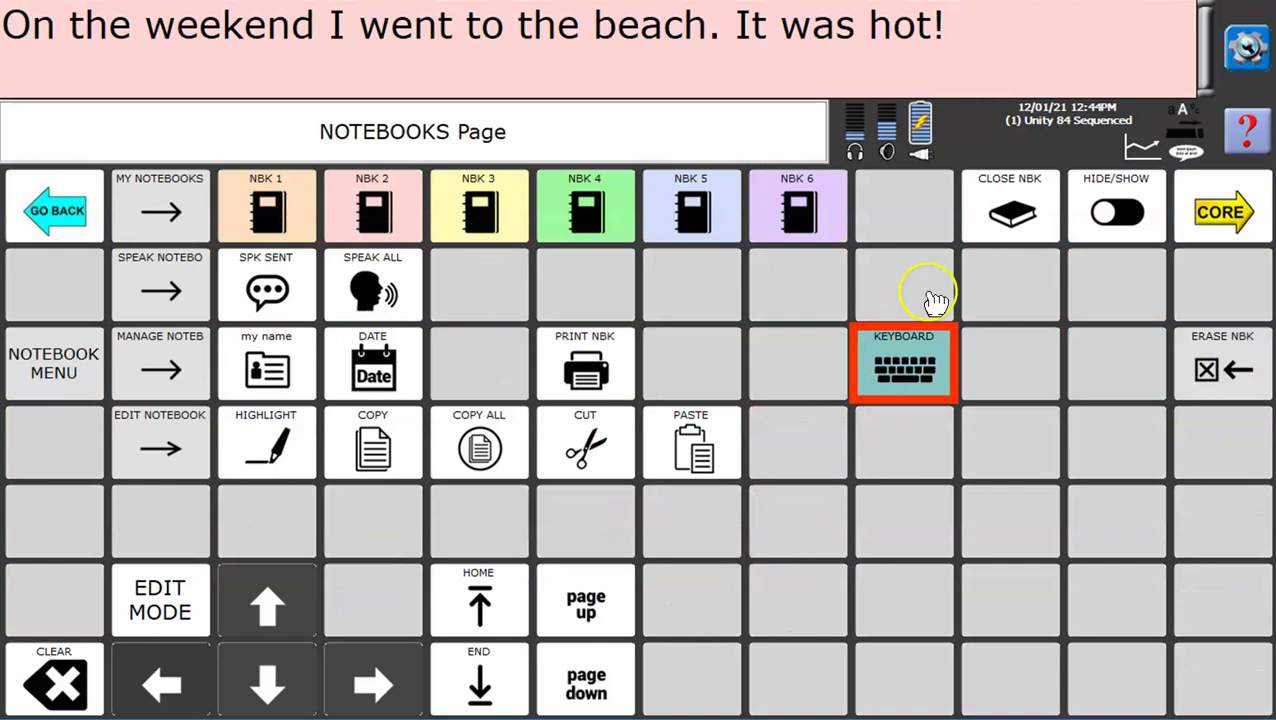
{"action": "left_click", "coordinate": [998, 232]}
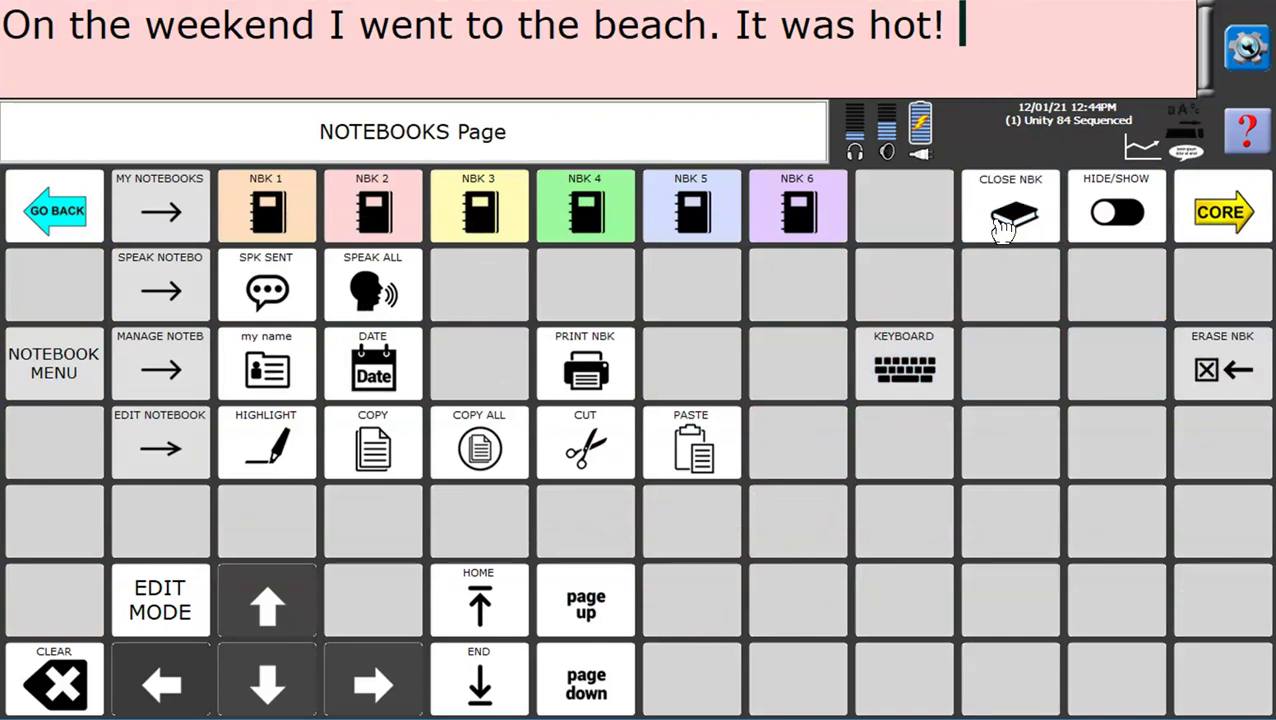
{"action": "left_click", "coordinate": [510, 378]}
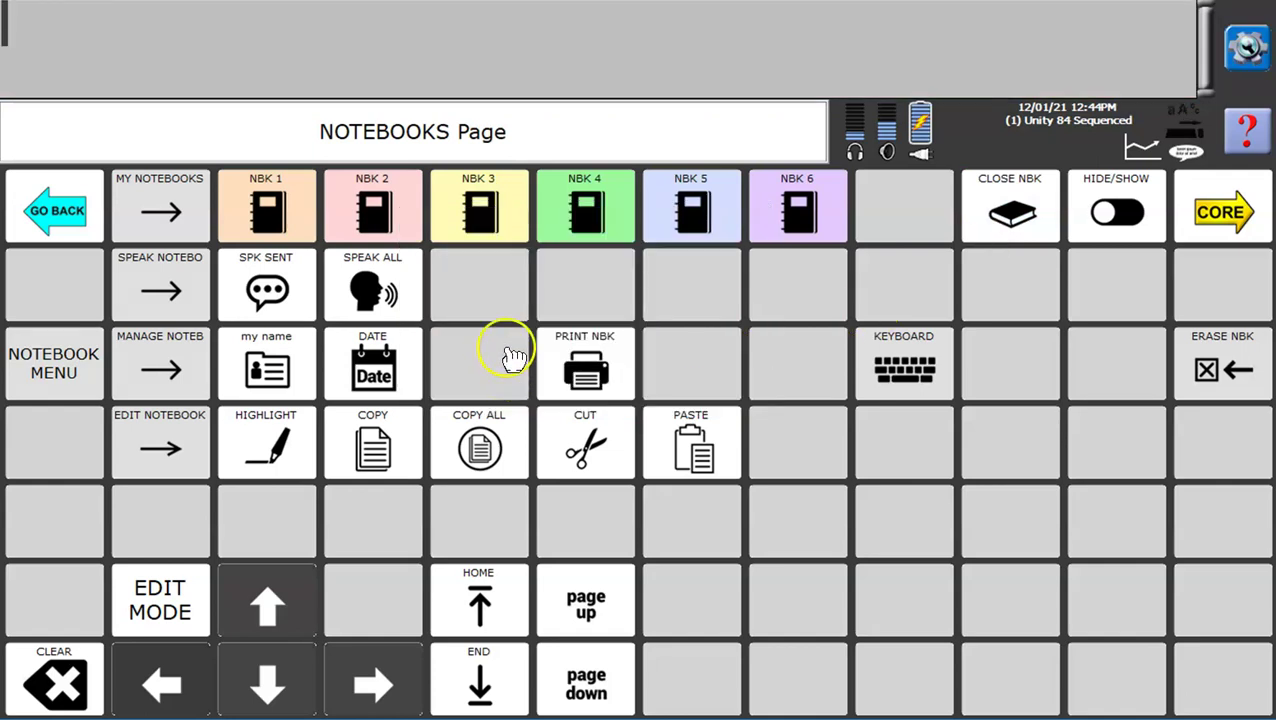
{"action": "left_click", "coordinate": [288, 272]}
Reopen notebook 2 and have SPK SENT and SPEAK ALL read its beach text aloud
{"action": "left_click", "coordinate": [362, 305]}
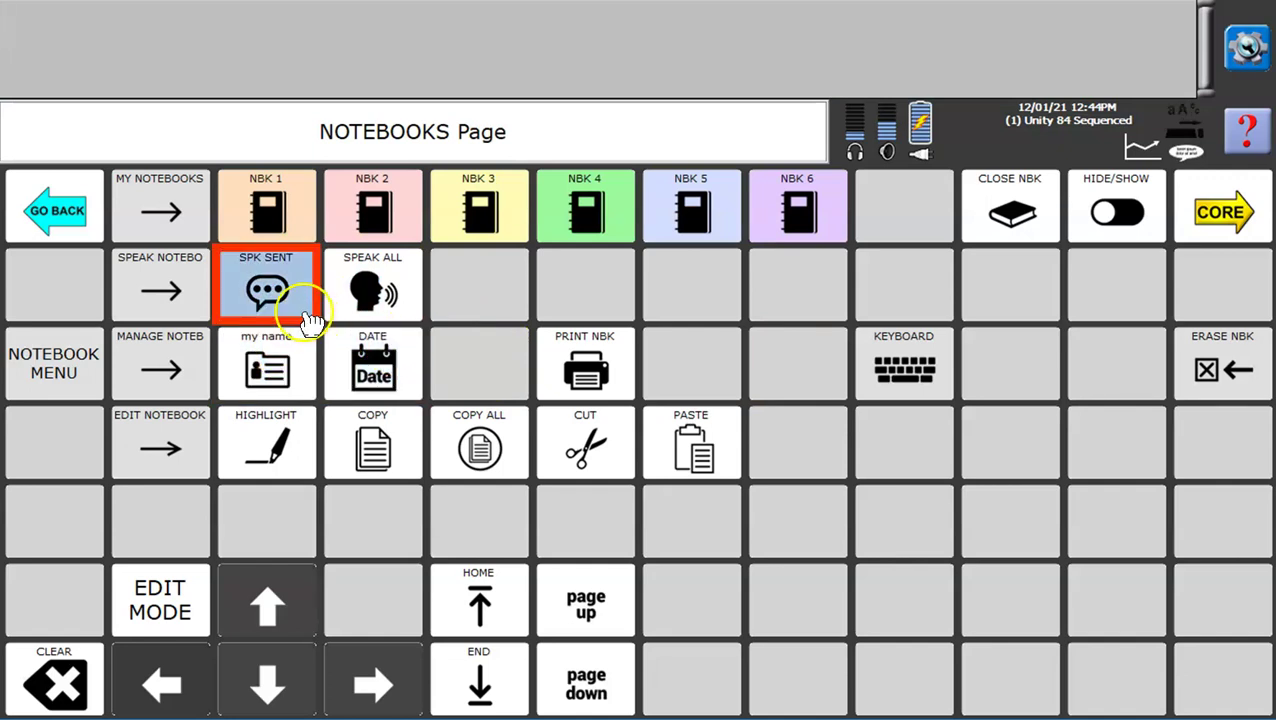
{"action": "left_click", "coordinate": [374, 230]}
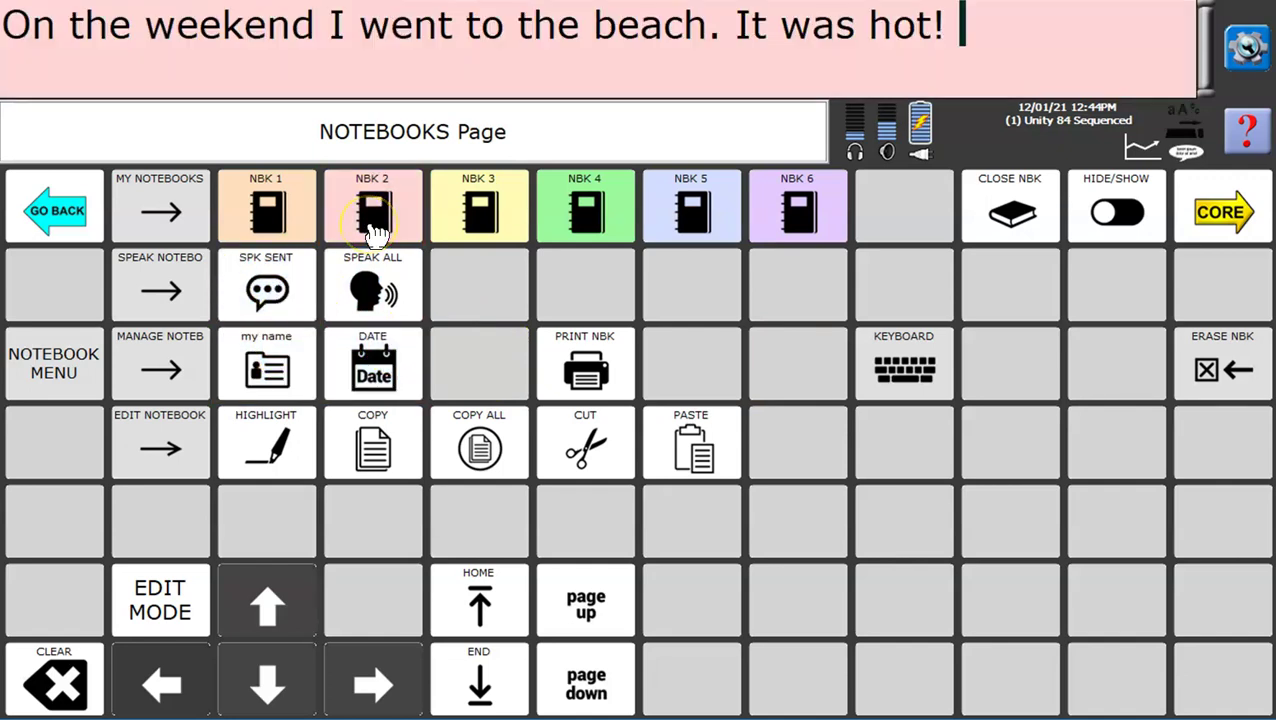
{"action": "left_click", "coordinate": [266, 288]}
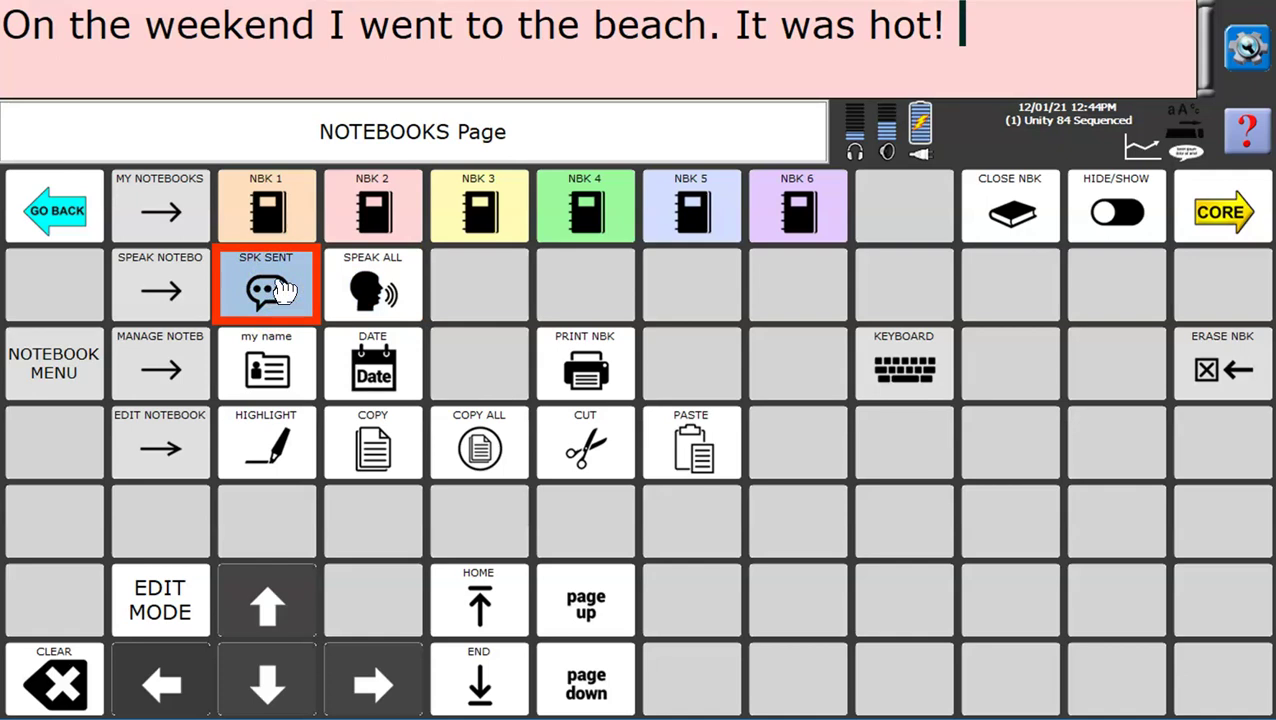
{"action": "left_click", "coordinate": [362, 290]}
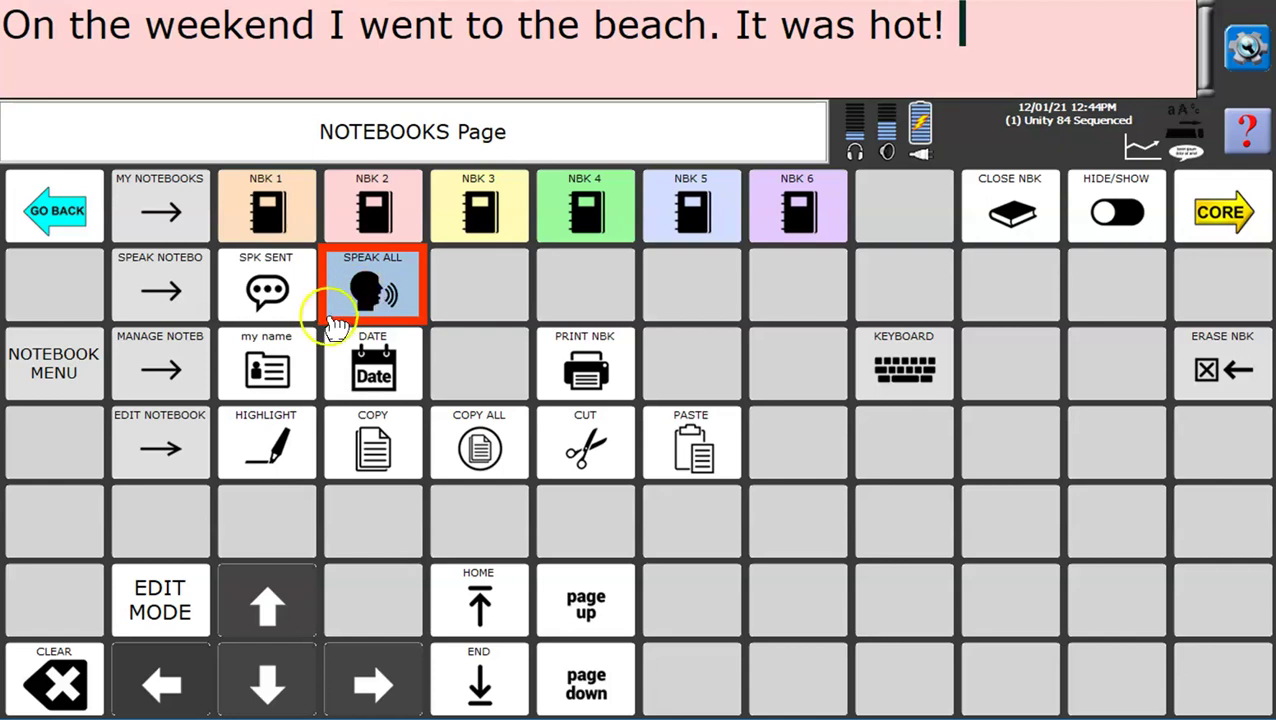
{"action": "left_click", "coordinate": [370, 373]}
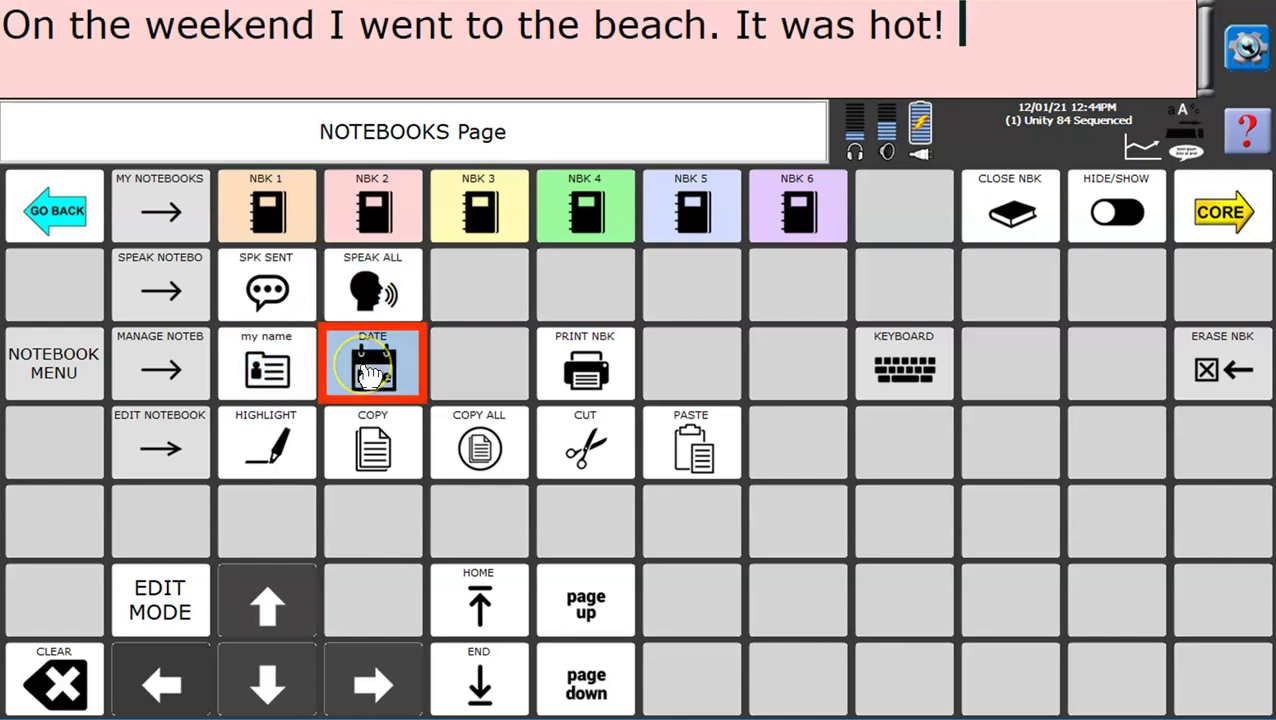
{"action": "left_click", "coordinate": [272, 452]}
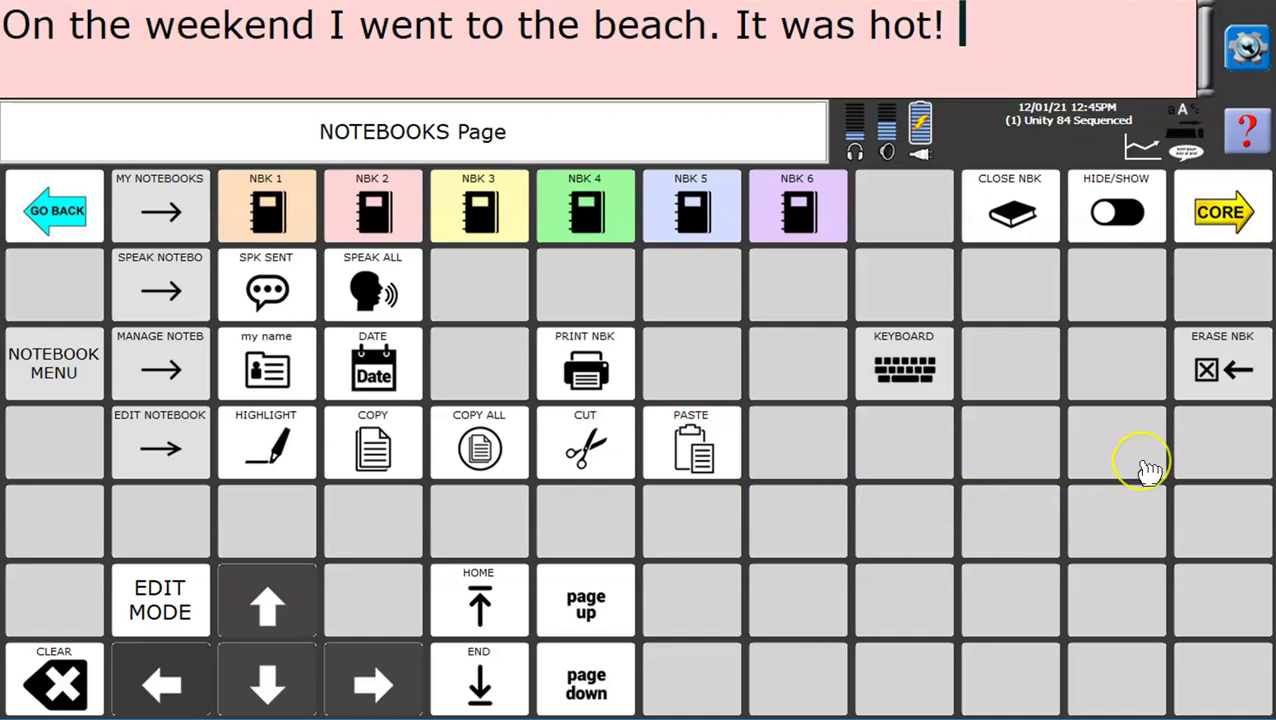
{"action": "left_click", "coordinate": [1190, 372]}
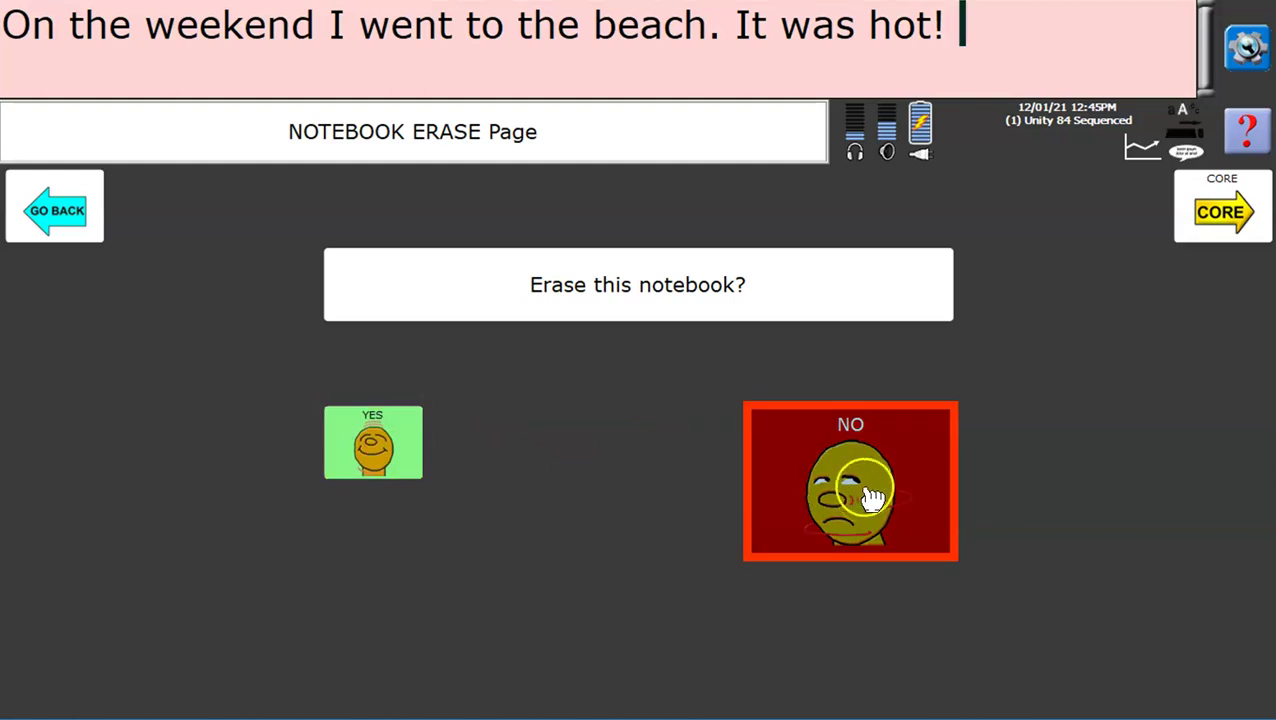
{"action": "left_click", "coordinate": [827, 465]}
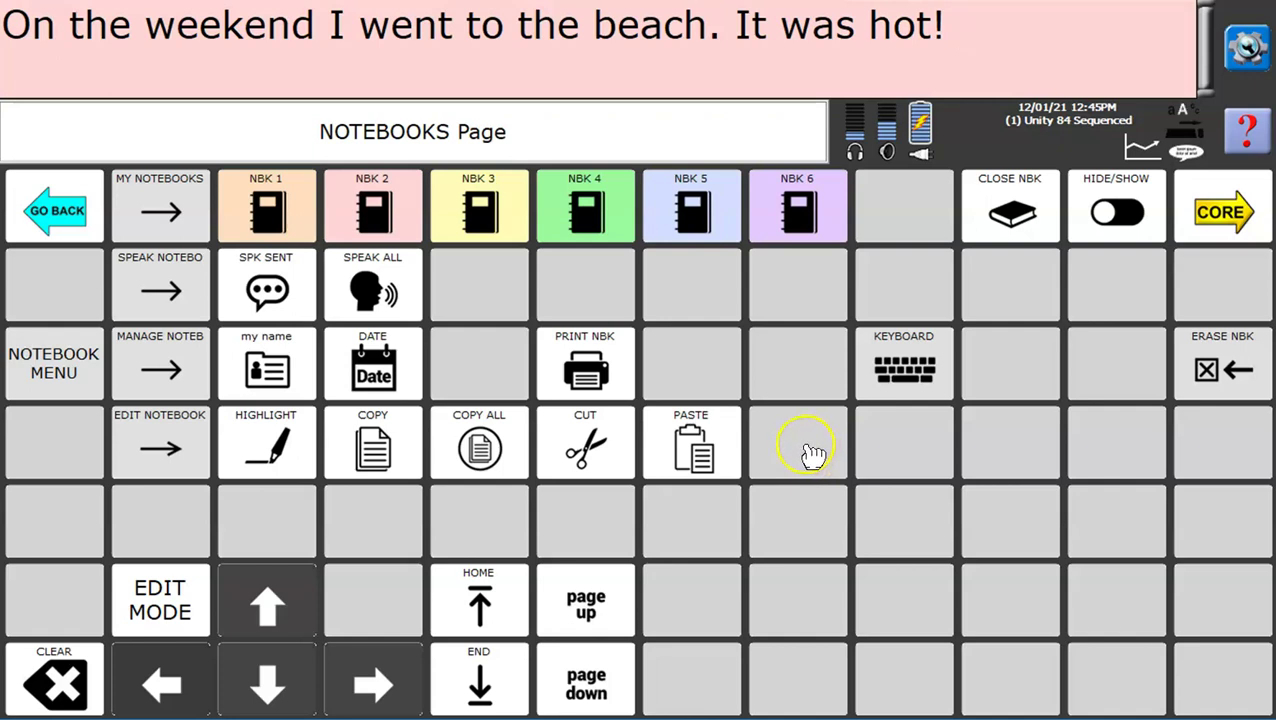
Clear the message, then use HIDE/SHOW to hide notebook 2's beach text
{"action": "left_click", "coordinate": [62, 668]}
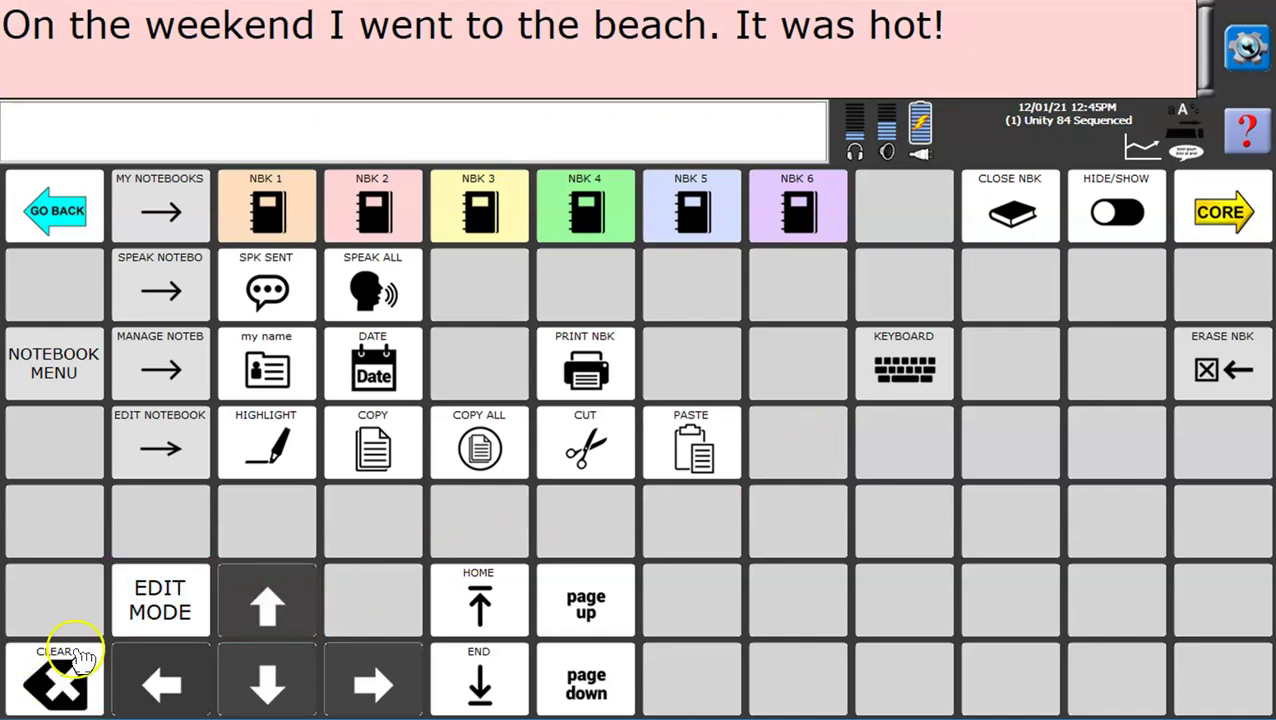
{"action": "left_click", "coordinate": [1075, 228]}
{"action": "left_click", "coordinate": [1035, 233]}
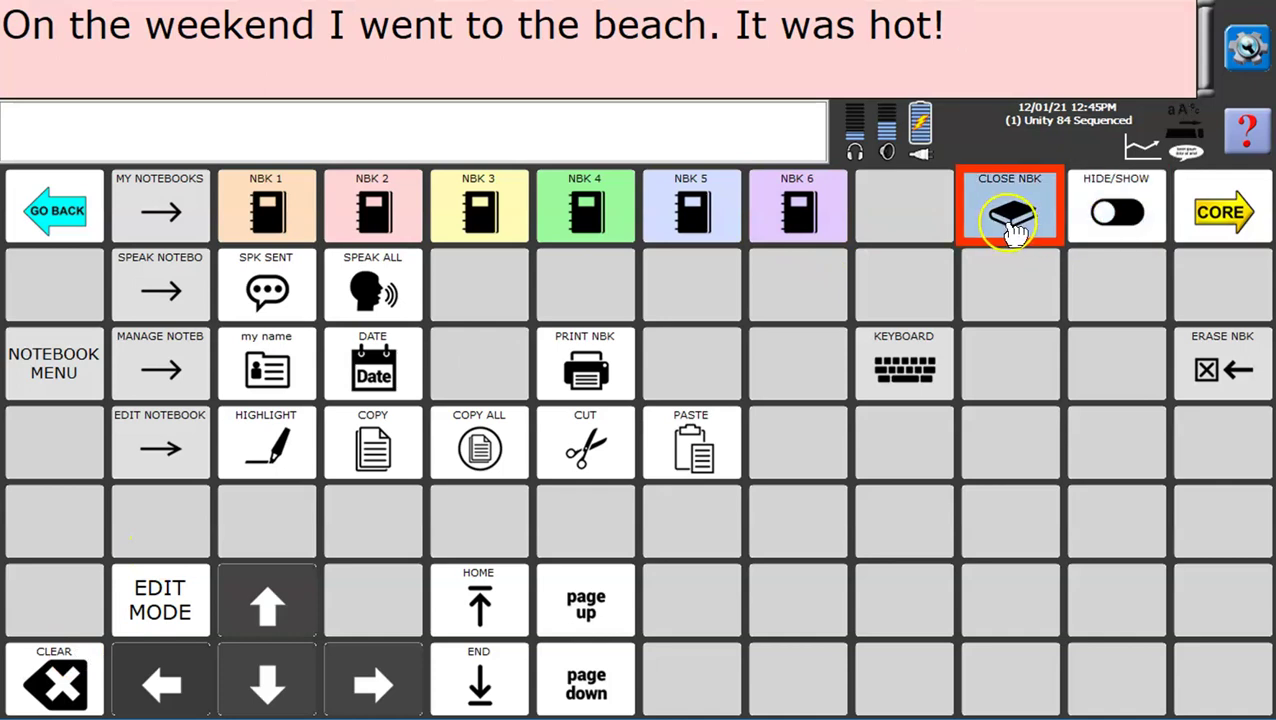
{"action": "left_click", "coordinate": [1138, 212]}
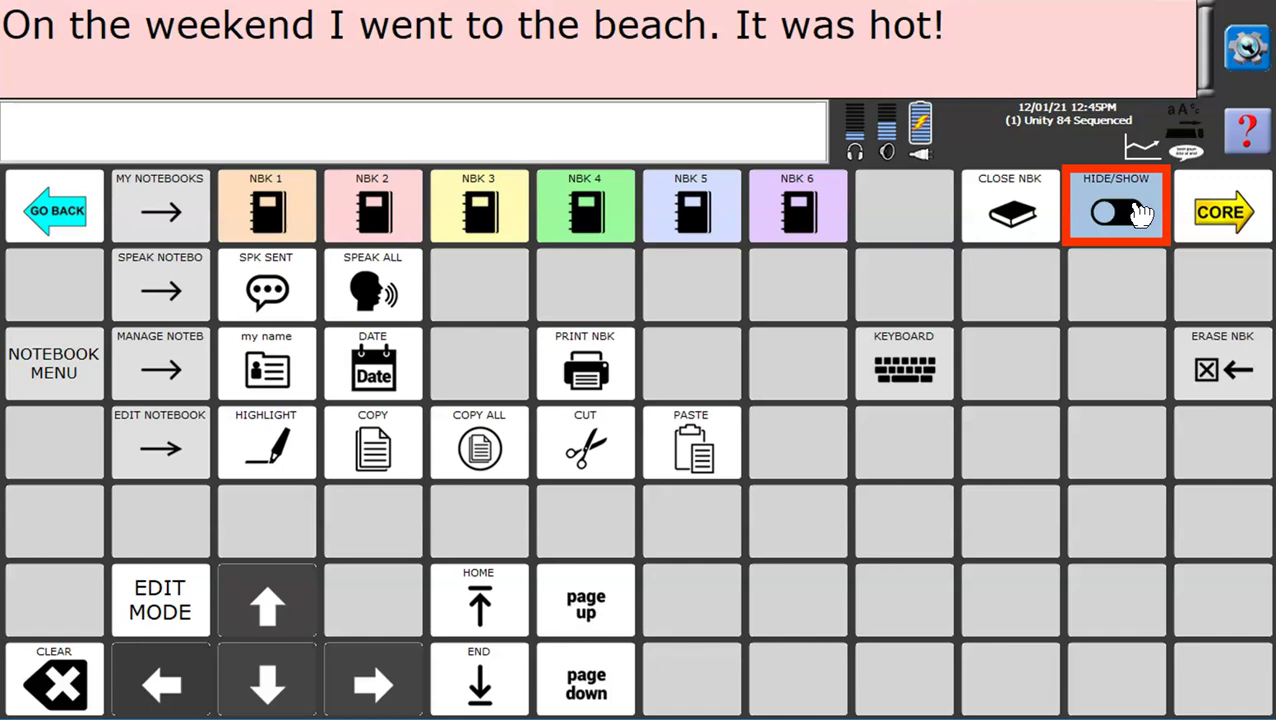
{"action": "left_click", "coordinate": [735, 51]}
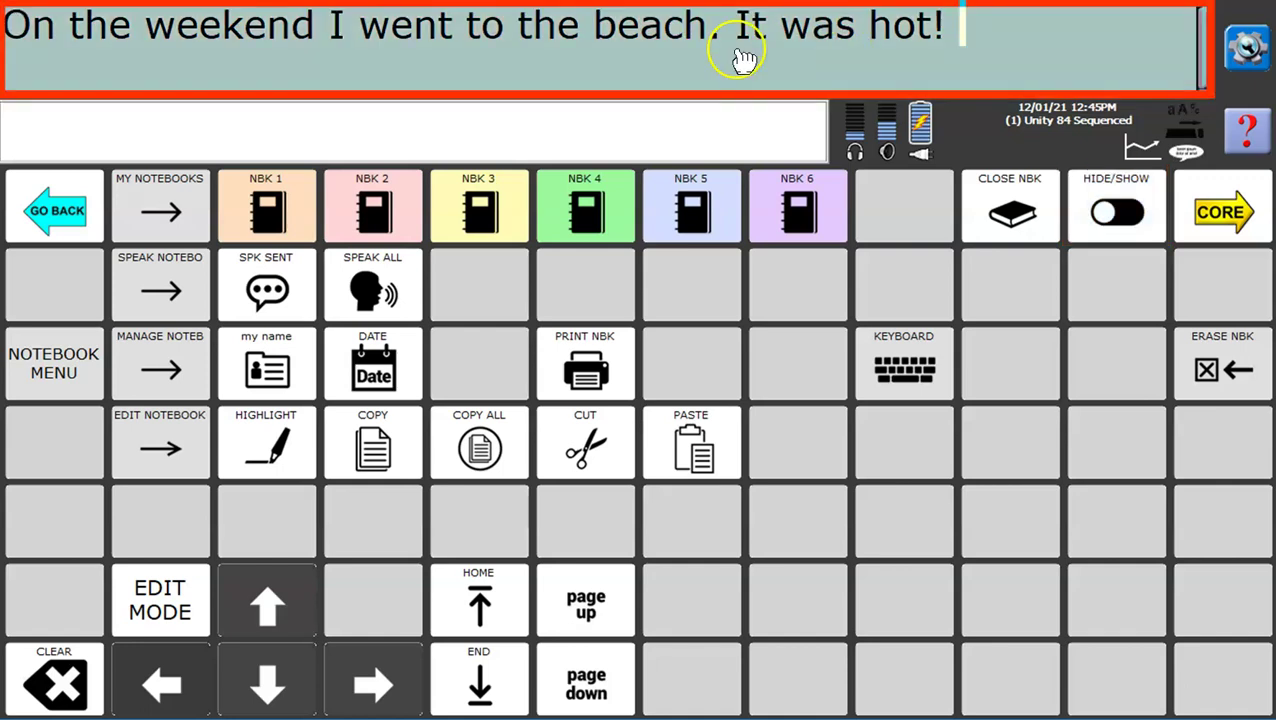
Hide notebook 2's text, then return to Notebooks via CORE and PAGES and reveal it again
{"action": "left_click", "coordinate": [1120, 212]}
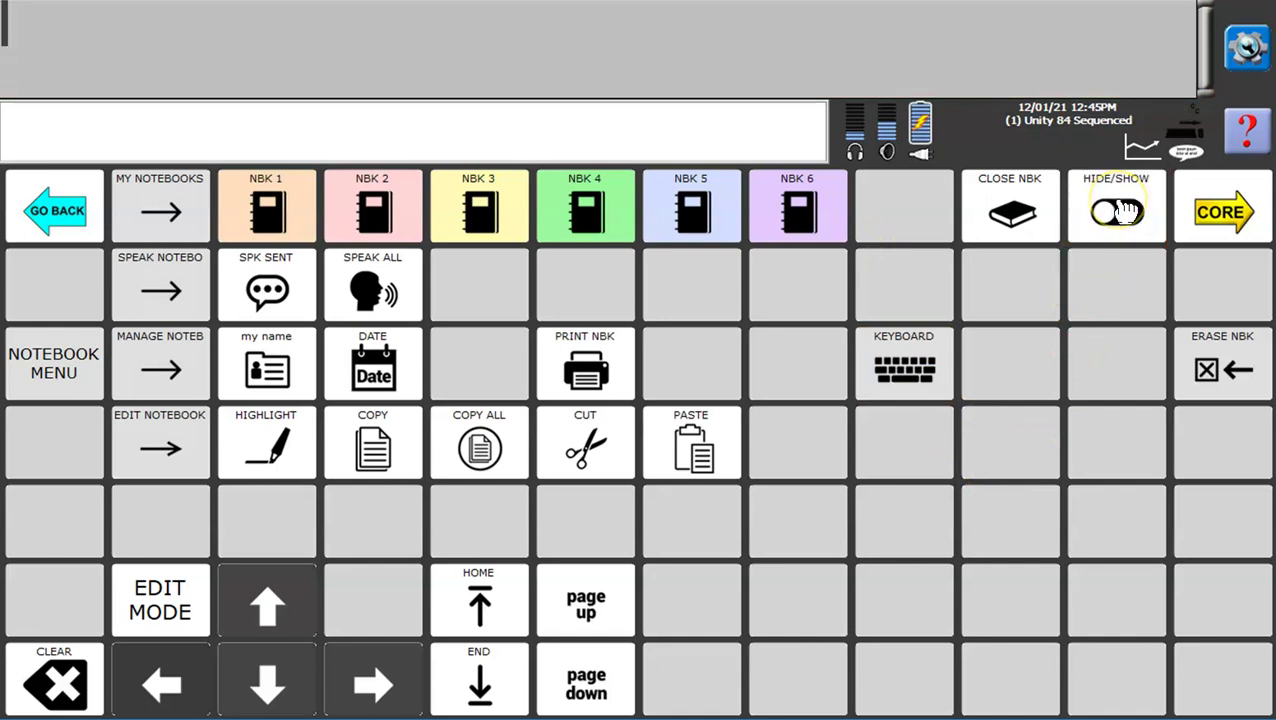
{"action": "left_click", "coordinate": [1240, 214]}
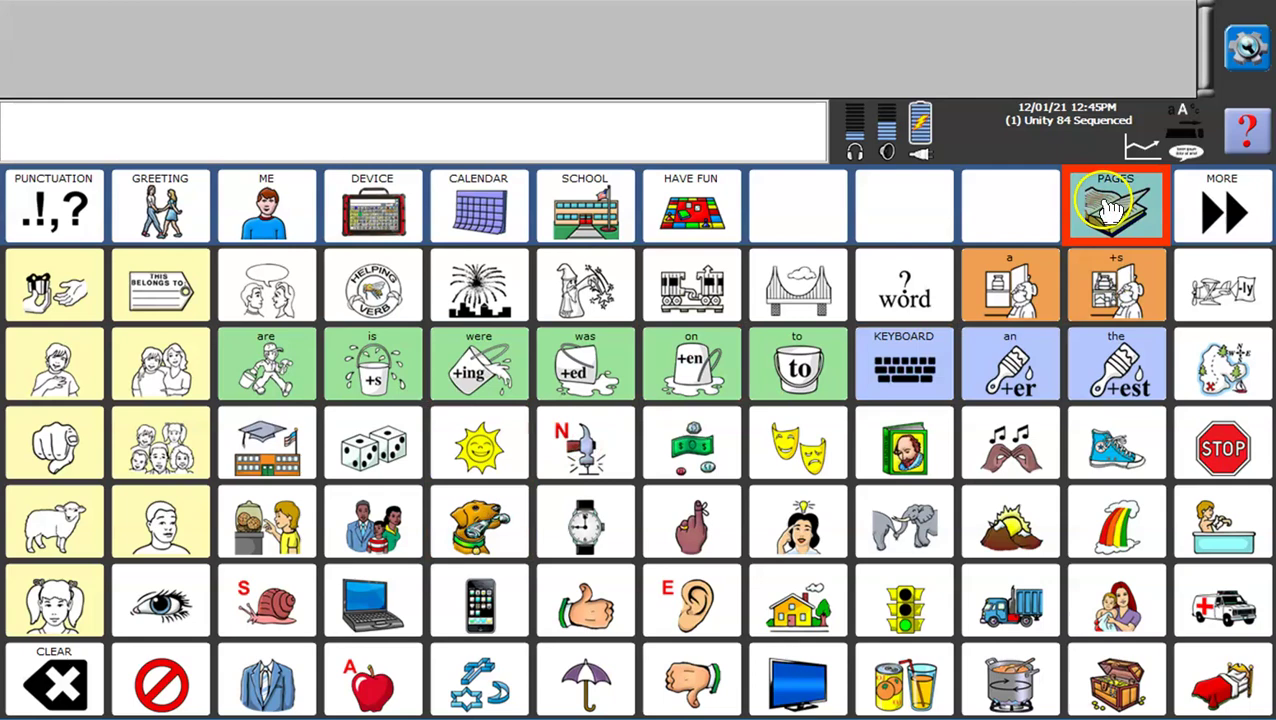
{"action": "left_click", "coordinate": [1112, 208]}
{"action": "left_click", "coordinate": [684, 515]}
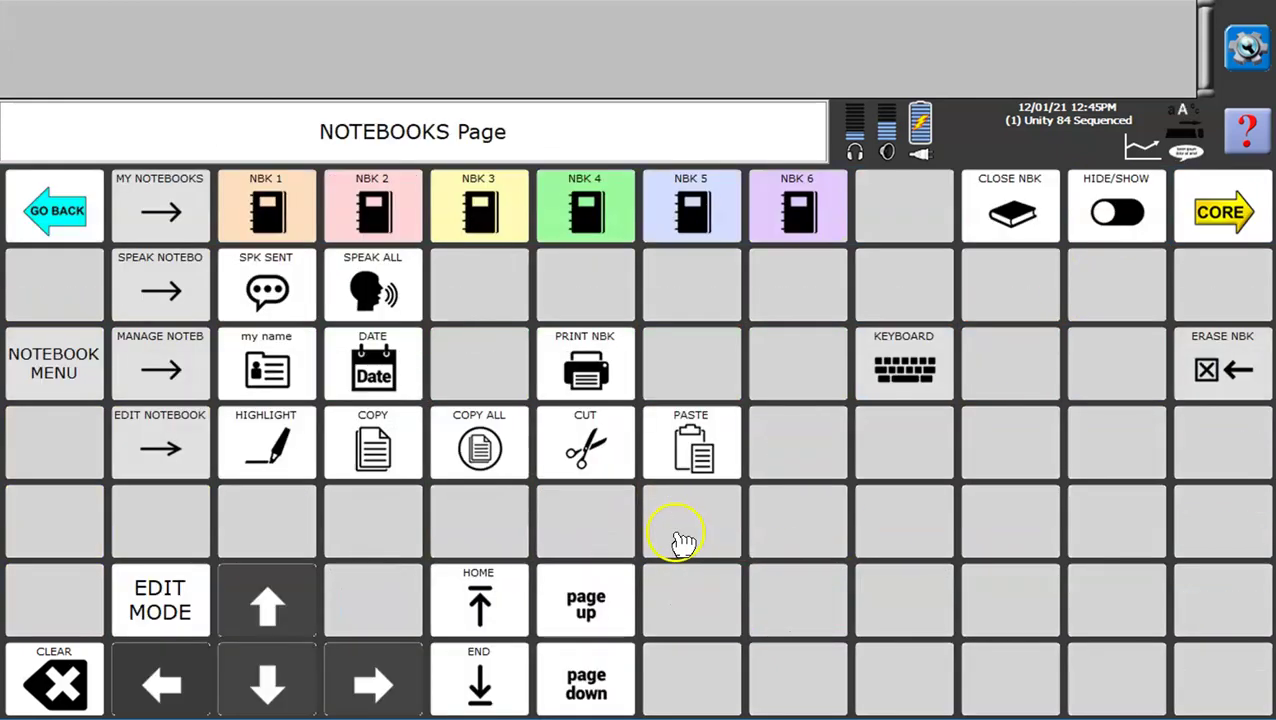
{"action": "left_click", "coordinate": [1117, 212]}
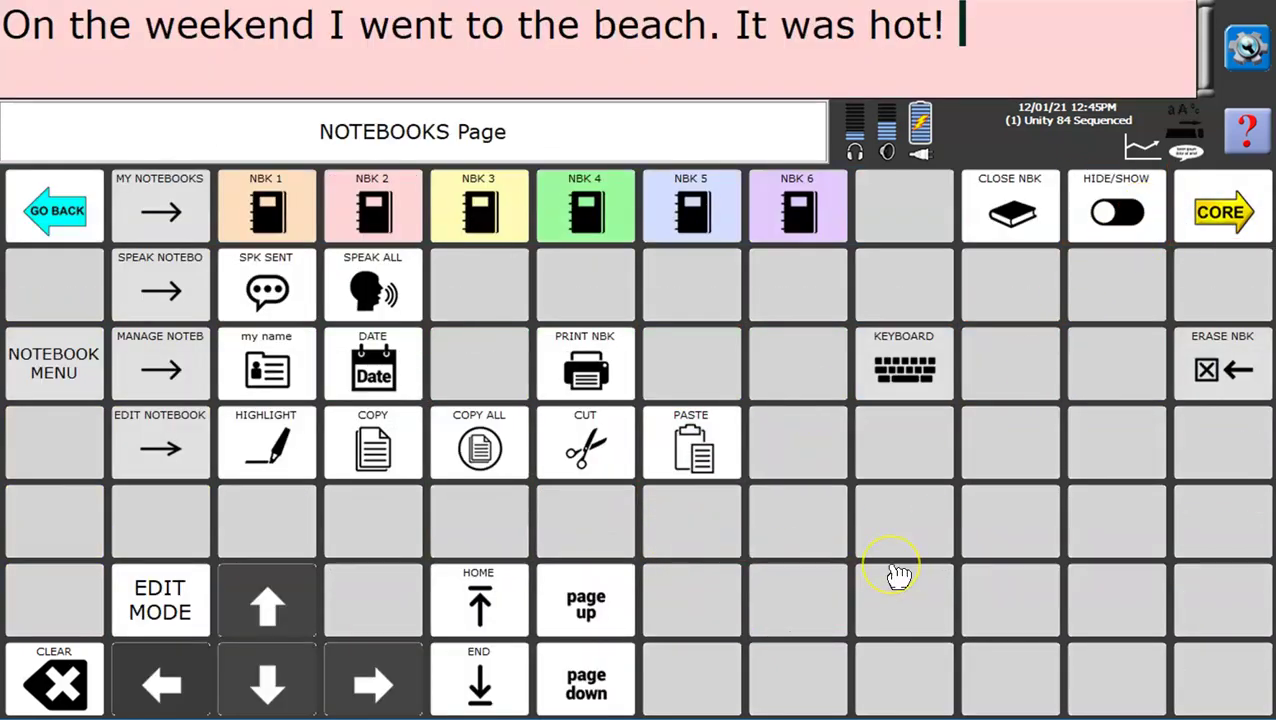